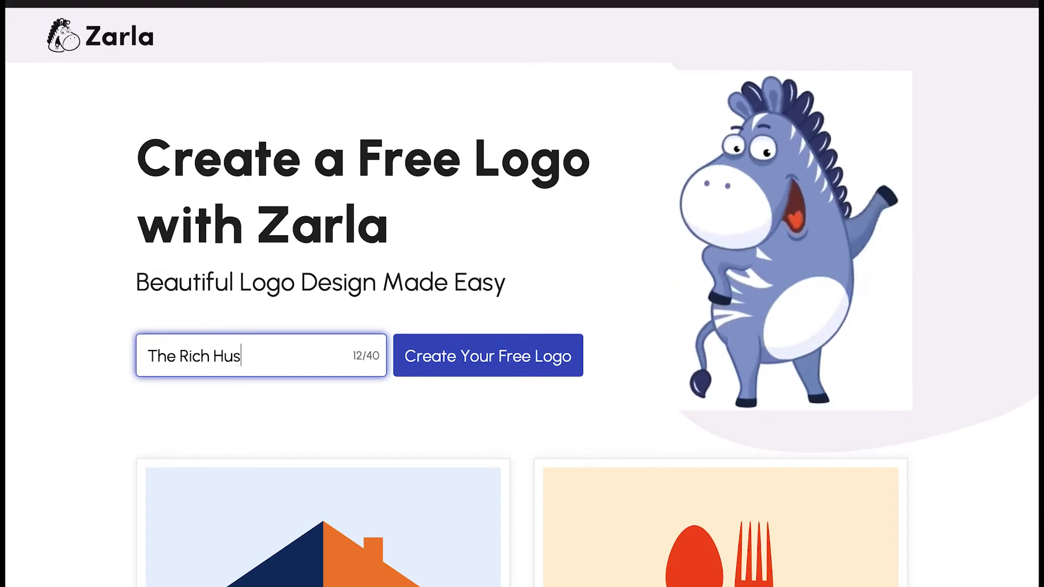
# Submit 'The Rich Hustle' as the brand name and paste Business Coaching as the industry
pyautogui.press('BackSpace')
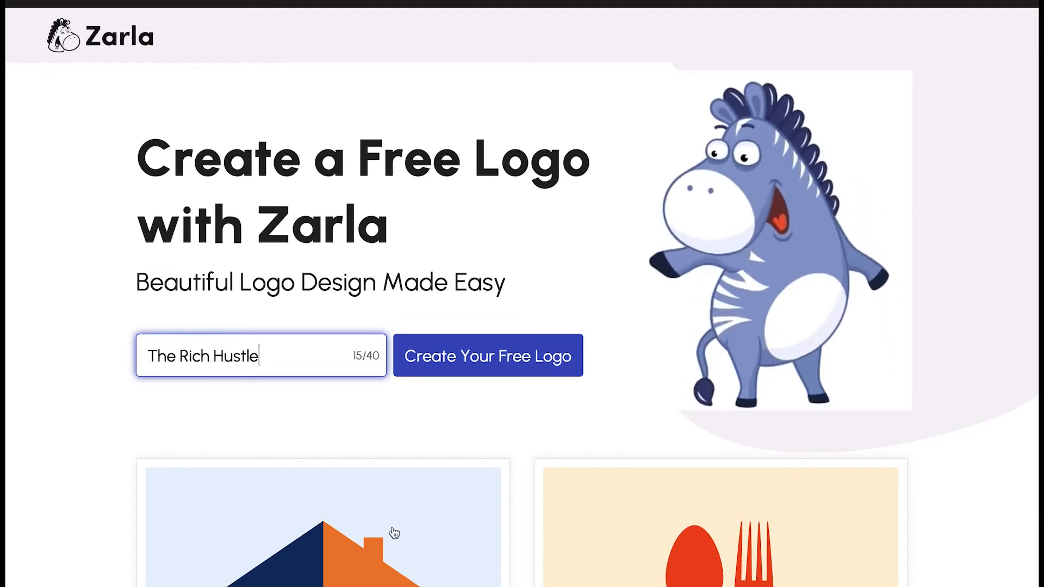
pyautogui.click(499, 362)
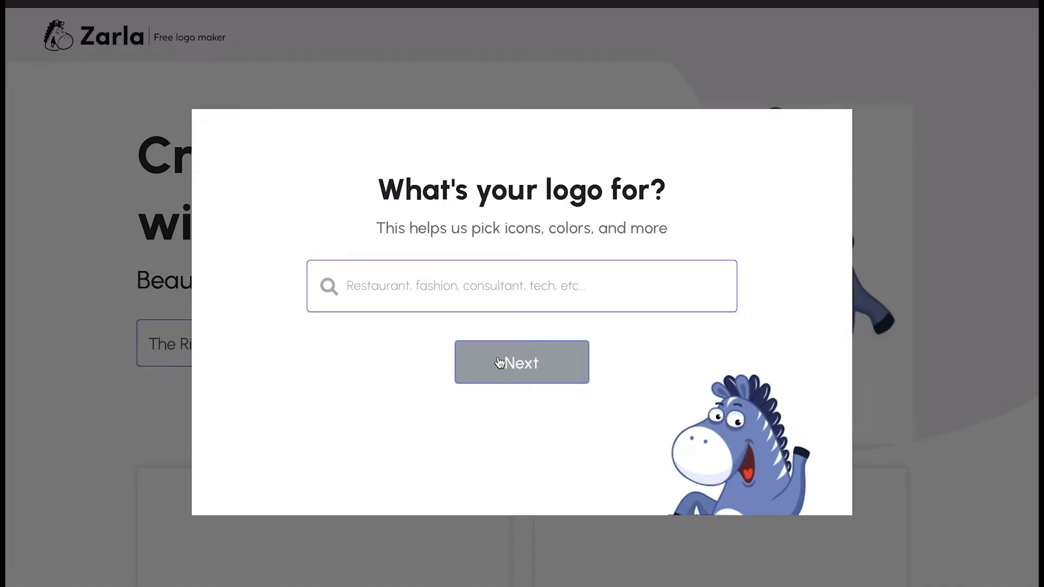
pyautogui.click(451, 282)
pyautogui.write('Business Coaching')
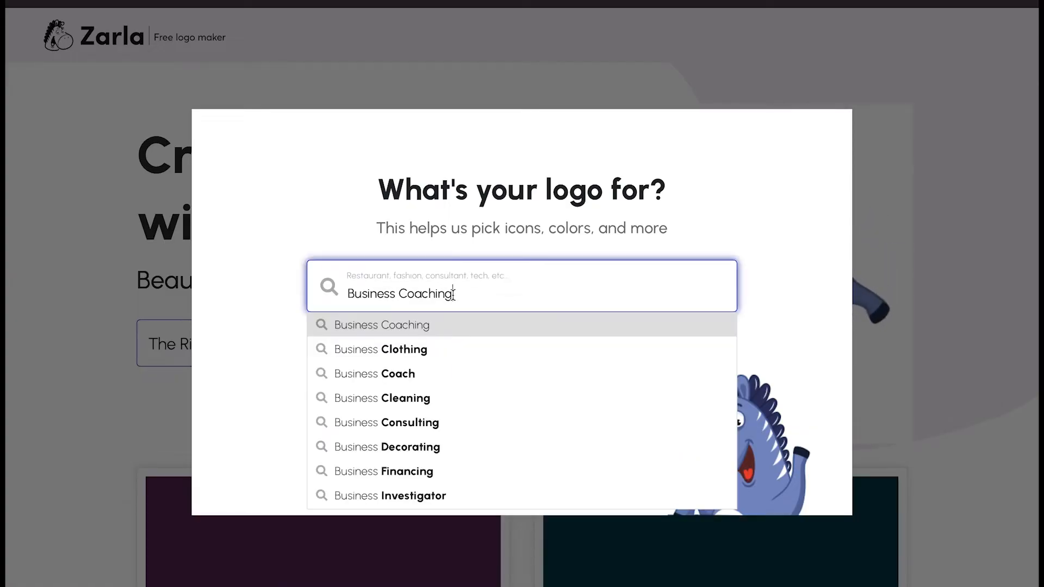
# Retype the industry entry and choose Business Coach from the suggestions
pyautogui.tripleClick(455, 294)
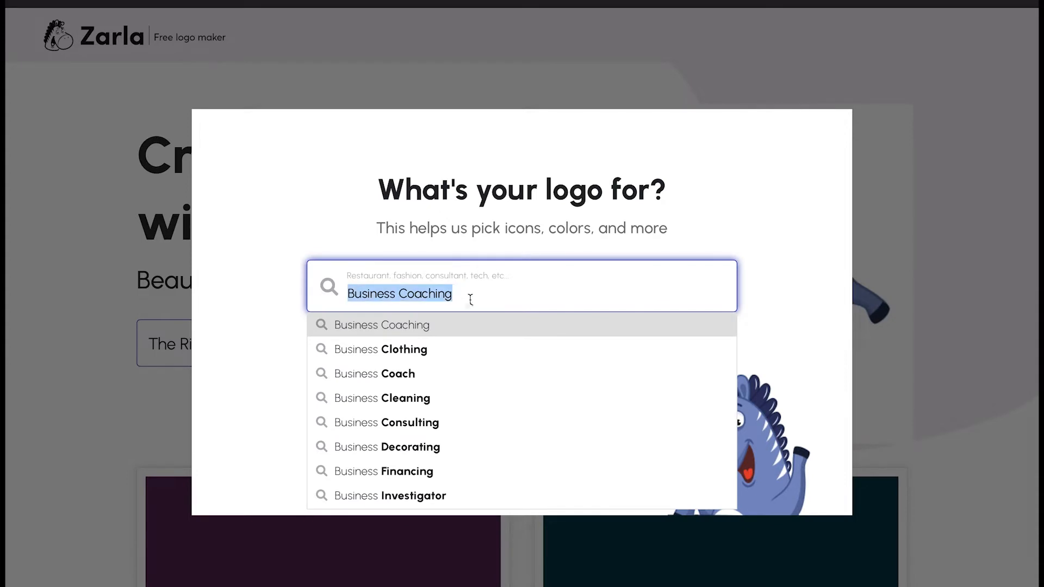
pyautogui.click(466, 295)
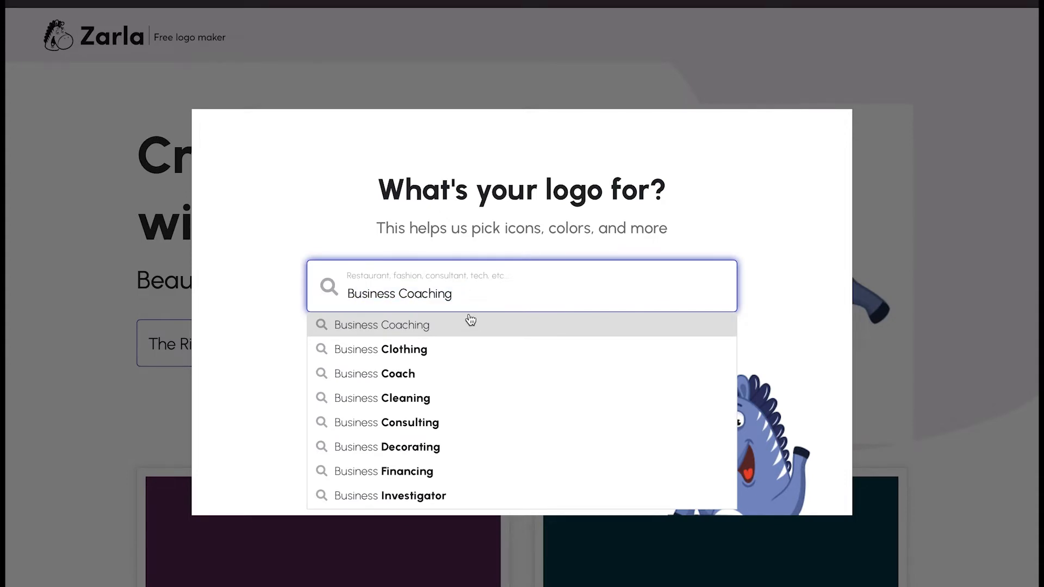
pyautogui.press('BackSpace')
pyautogui.press('BackSpace')
pyautogui.press('BackSpace')
pyautogui.press('BackSpace')
pyautogui.press('BackSpace')
pyautogui.press('BackSpace')
pyautogui.press('BackSpace')
pyautogui.press('BackSpace')
pyautogui.press('BackSpace')
pyautogui.press('BackSpace')
pyautogui.press('BackSpace')
pyautogui.press('BackSpace')
pyautogui.press('BackSpace')
pyautogui.press('BackSpace')
pyautogui.press('BackSpace')
pyautogui.press('BackSpace')
pyautogui.press('BackSpace')
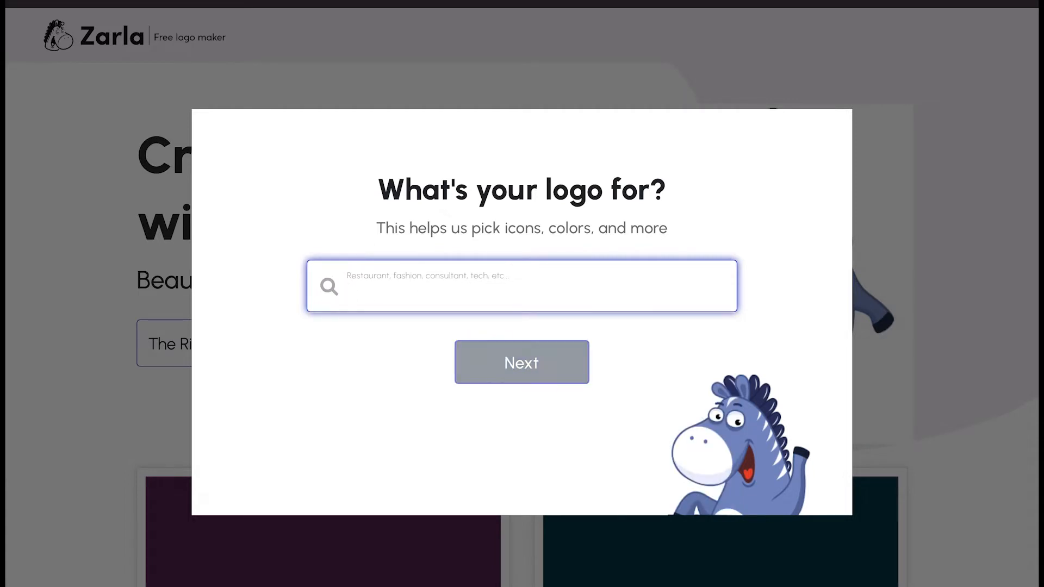
pyautogui.write('business a')
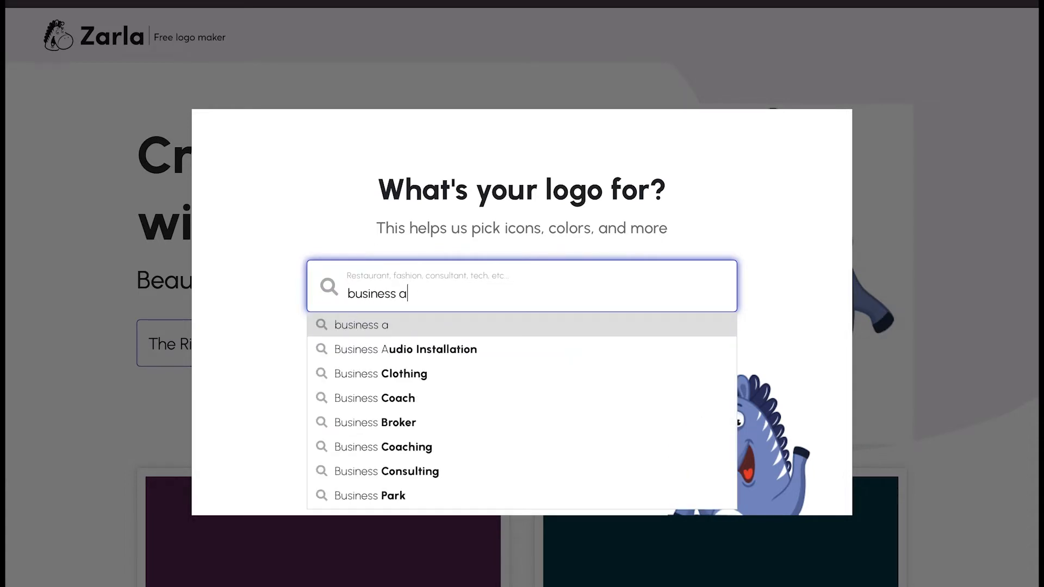
pyautogui.write('d')
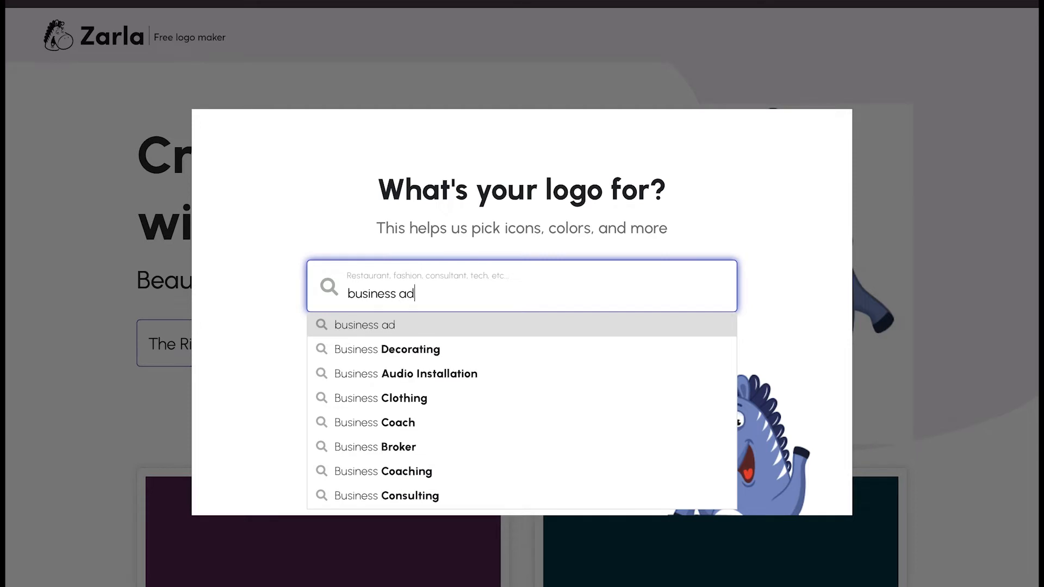
pyautogui.write('v')
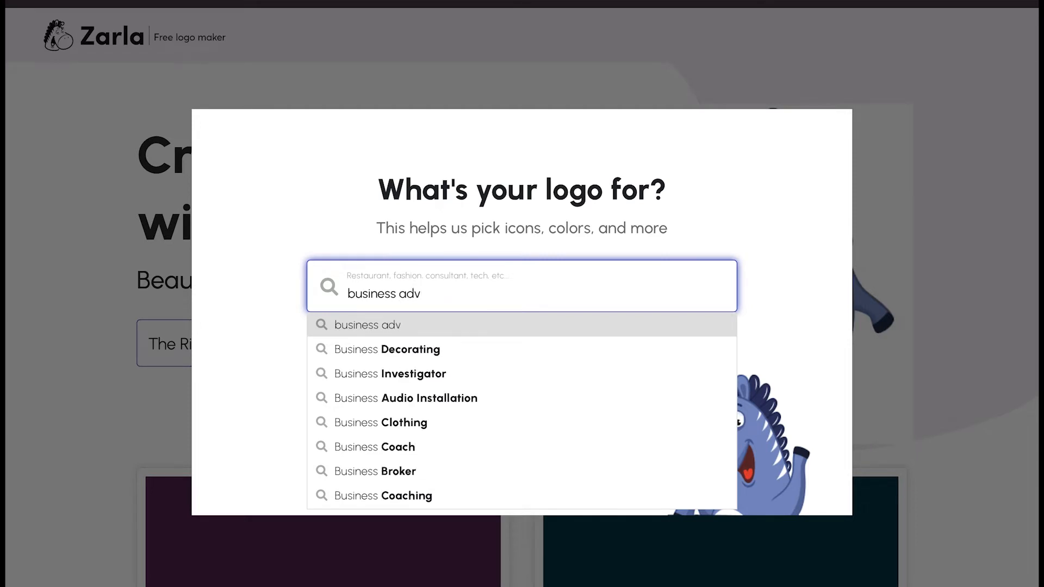
pyautogui.write('i')
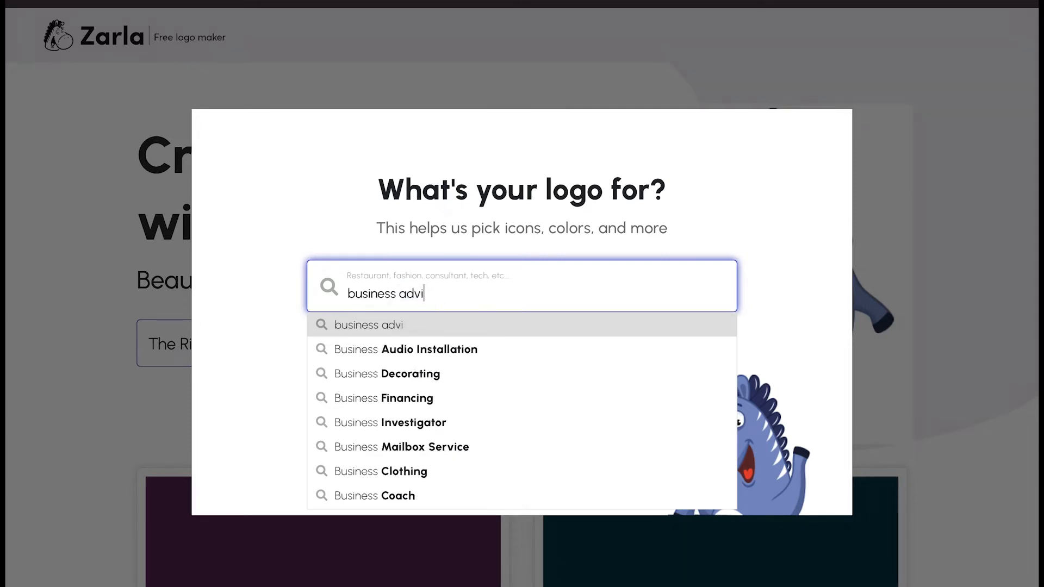
pyautogui.press('BackSpace')
pyautogui.press('BackSpace')
pyautogui.press('BackSpace')
pyautogui.press('BackSpace')
pyautogui.press('BackSpace')
pyautogui.press('BackSpace')
pyautogui.write('s co')
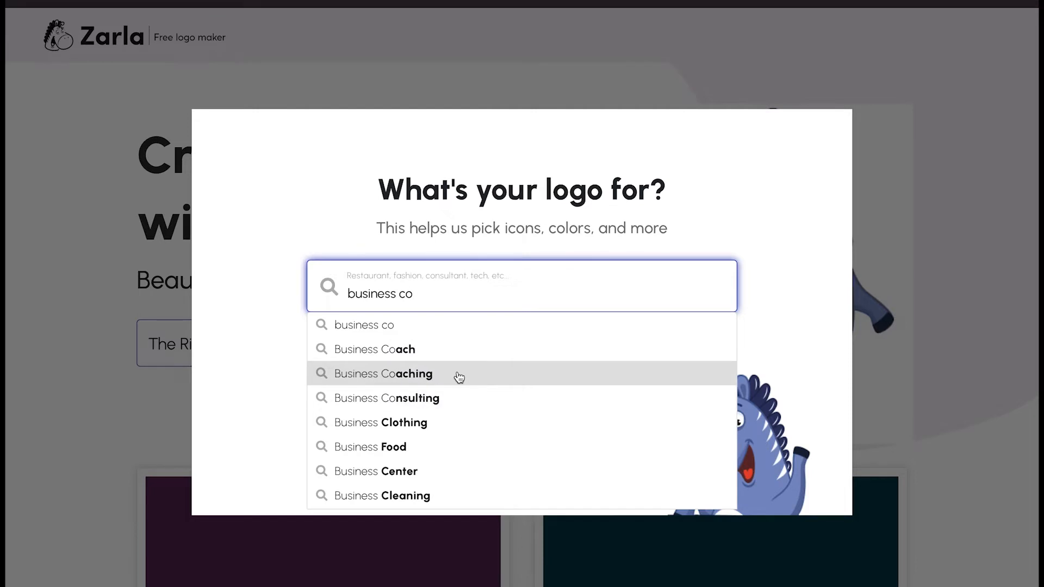
pyautogui.click(451, 354)
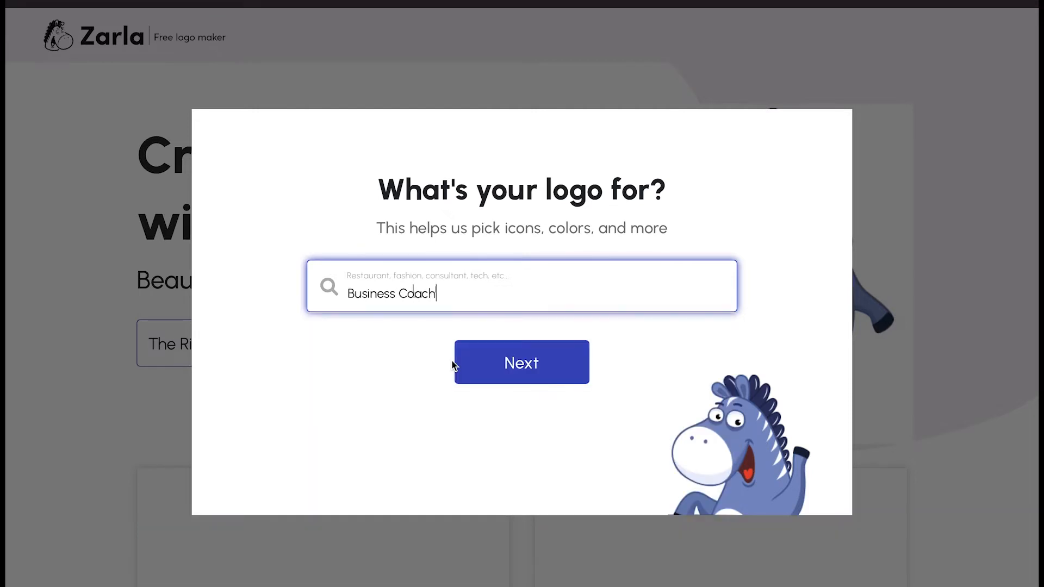
# Continue past the name and slogan steps, choose 'I offer services' and 'Choose icons for me'
pyautogui.click(522, 365)
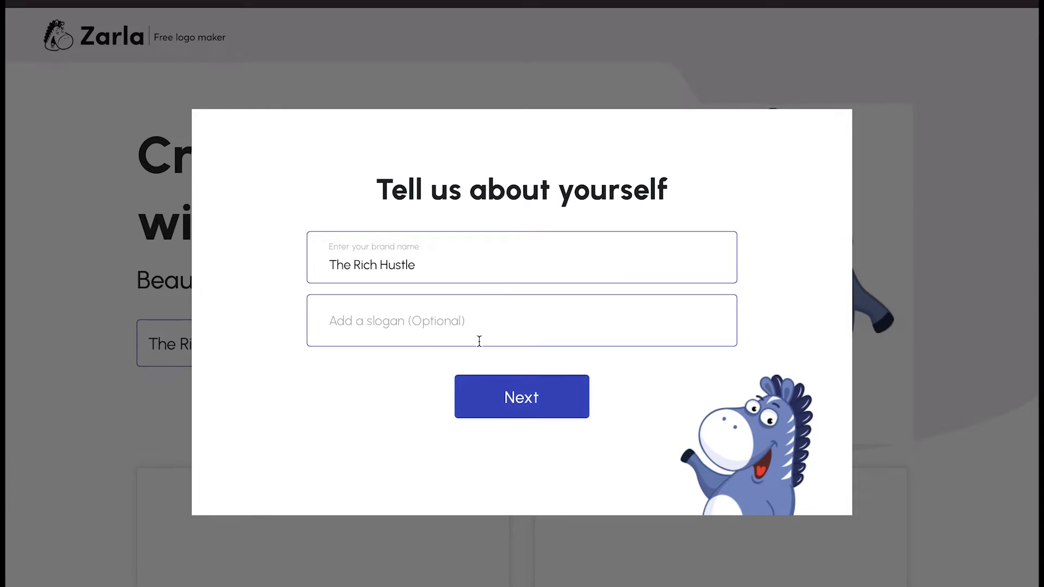
pyautogui.click(535, 405)
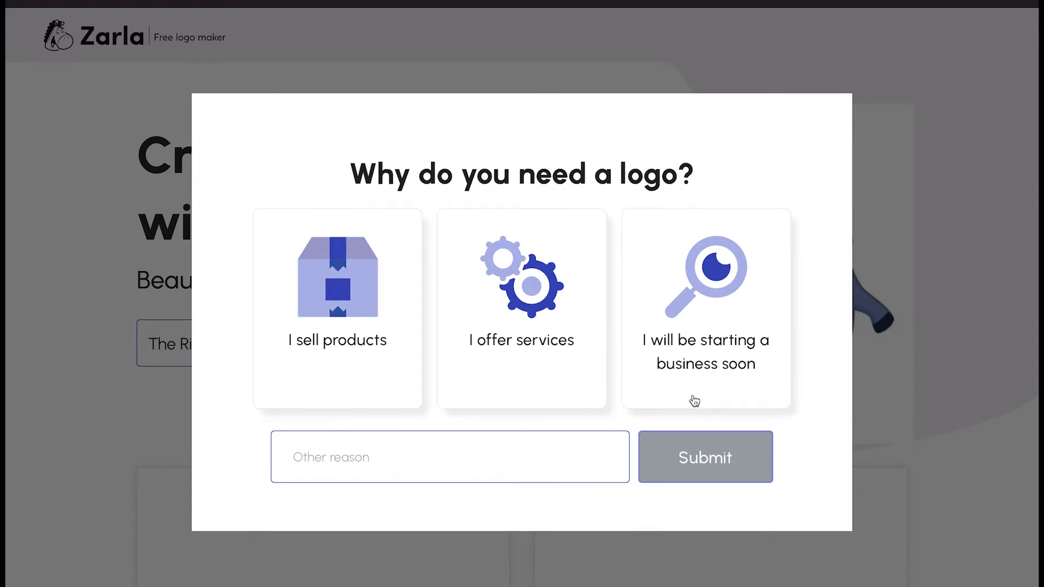
pyautogui.click(548, 334)
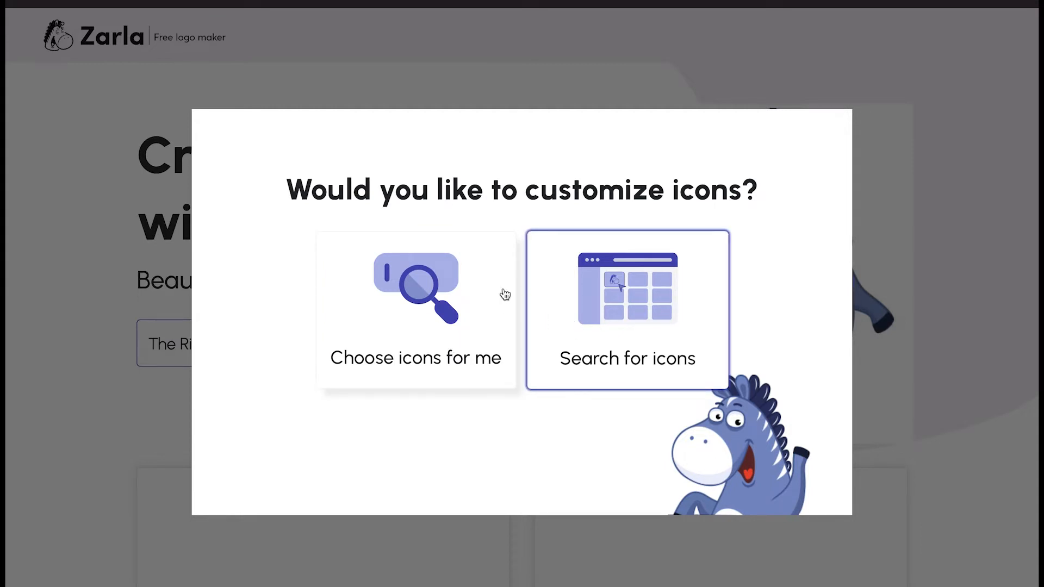
pyautogui.click(424, 326)
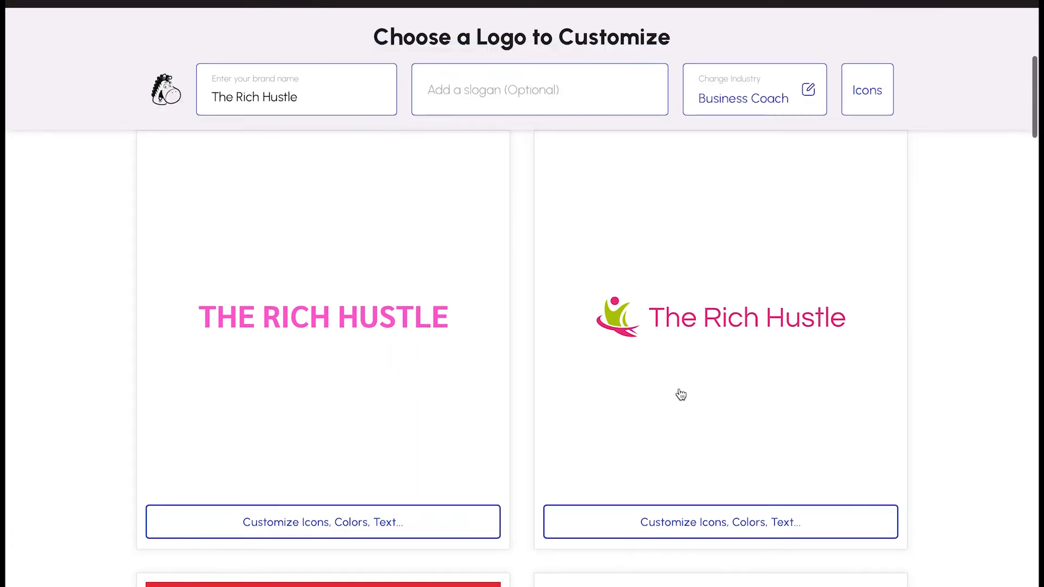
# Browse the suggested logos and open the striped-lettering design with the circled figure icon
pyautogui.scroll(-6, 680, 395)
pyautogui.scroll(-5, 680, 395)
pyautogui.scroll(-2, 680, 394)
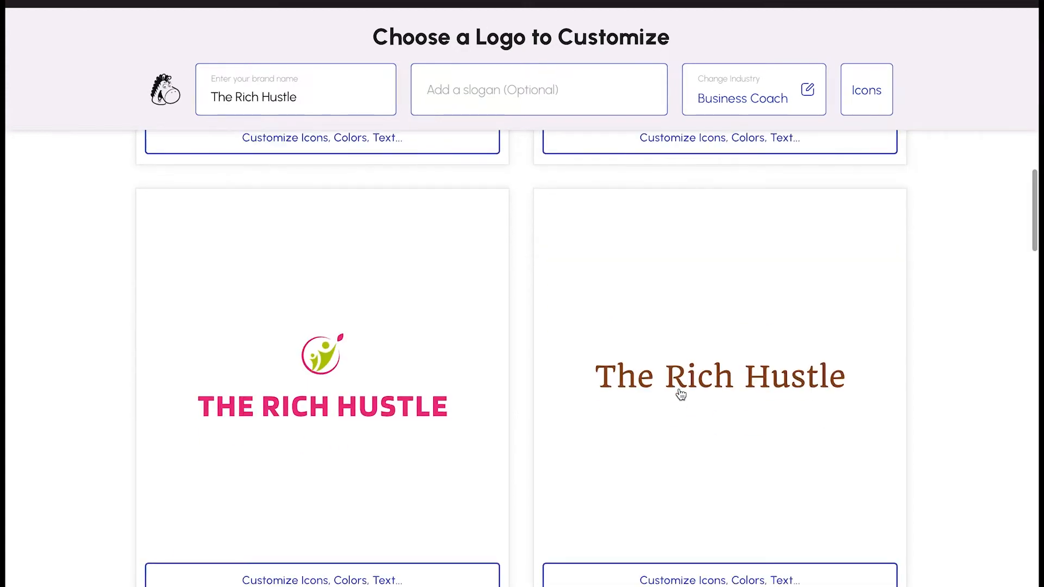
pyautogui.scroll(-6, 680, 394)
pyautogui.scroll(-3, 680, 394)
pyautogui.scroll(-4, 680, 394)
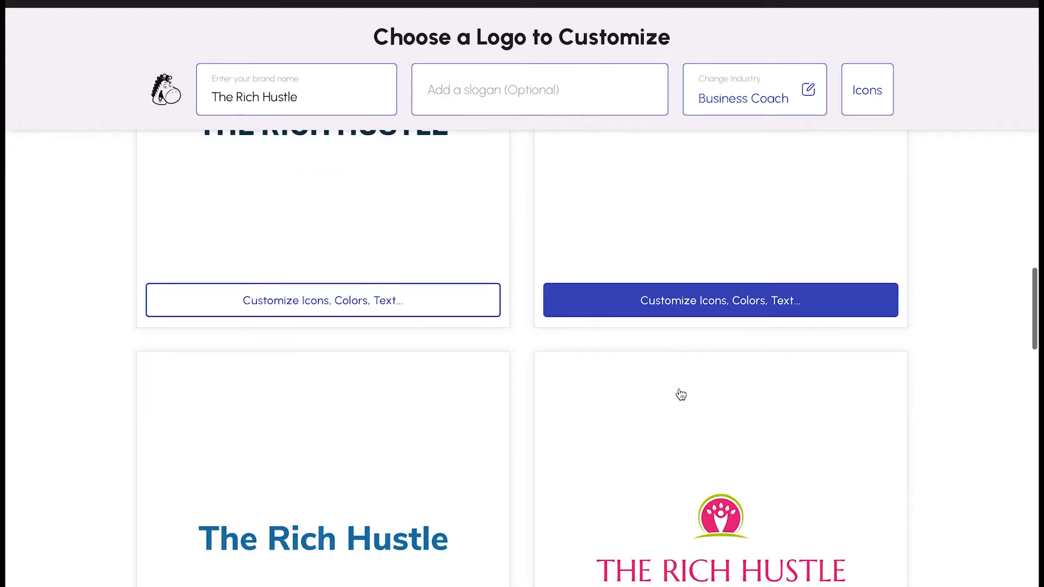
pyautogui.scroll(-5, 681, 395)
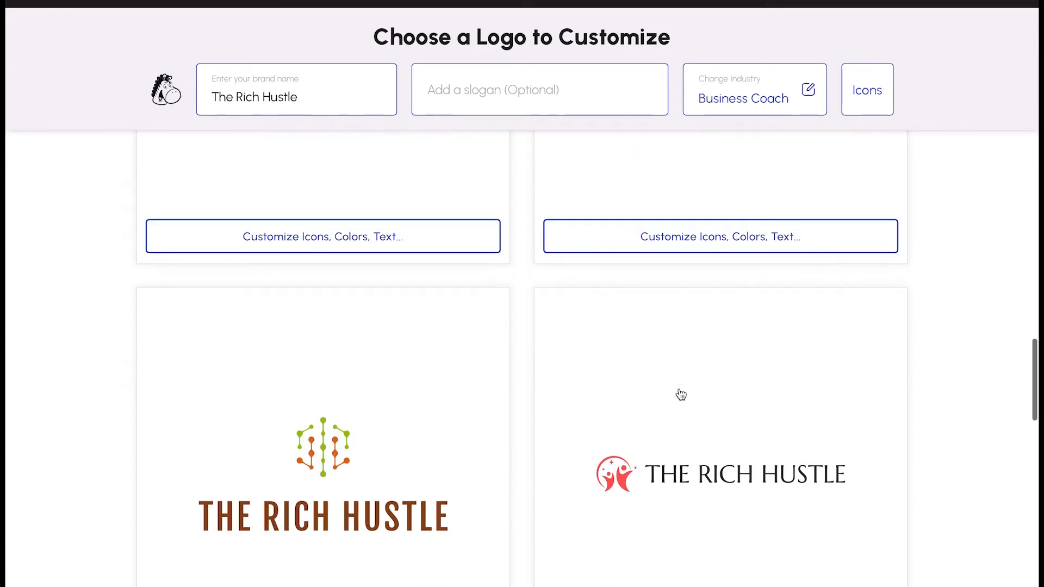
pyautogui.scroll(-5, 681, 395)
pyautogui.scroll(3, 681, 394)
pyautogui.scroll(-7, 681, 394)
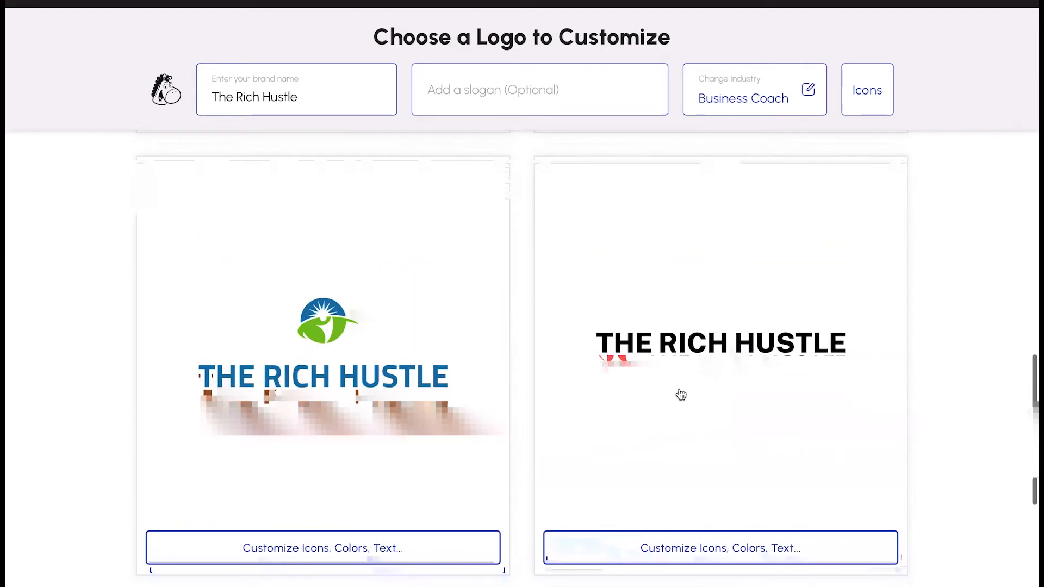
pyautogui.scroll(-5, 680, 394)
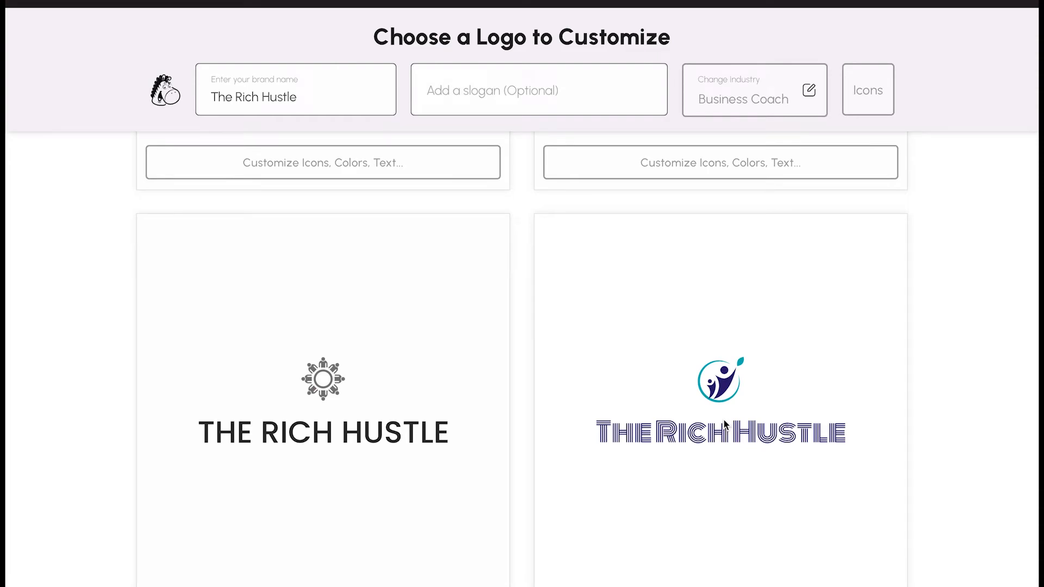
pyautogui.click(724, 424)
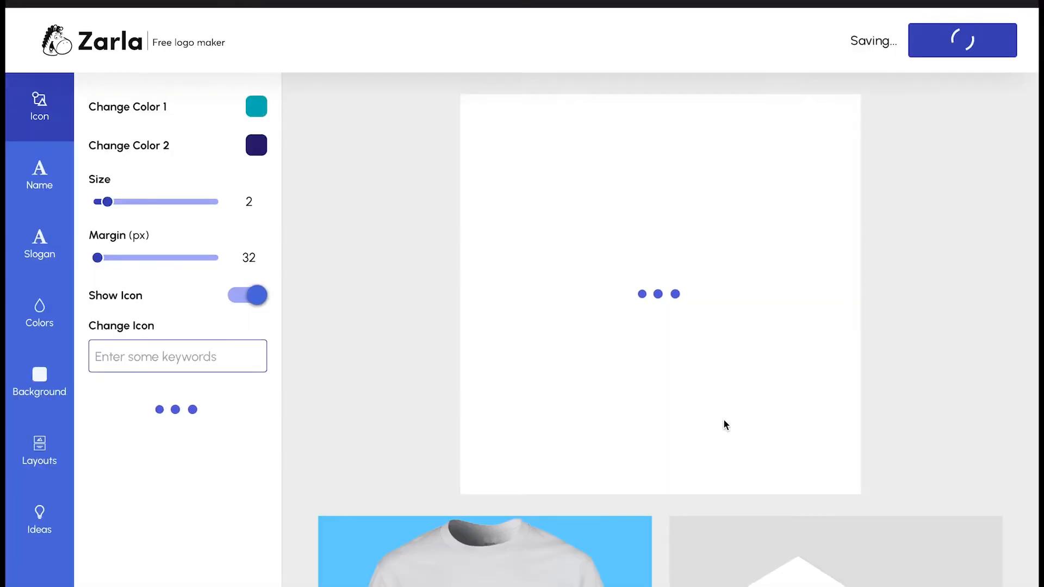
pyautogui.scroll(-2, 734, 492)
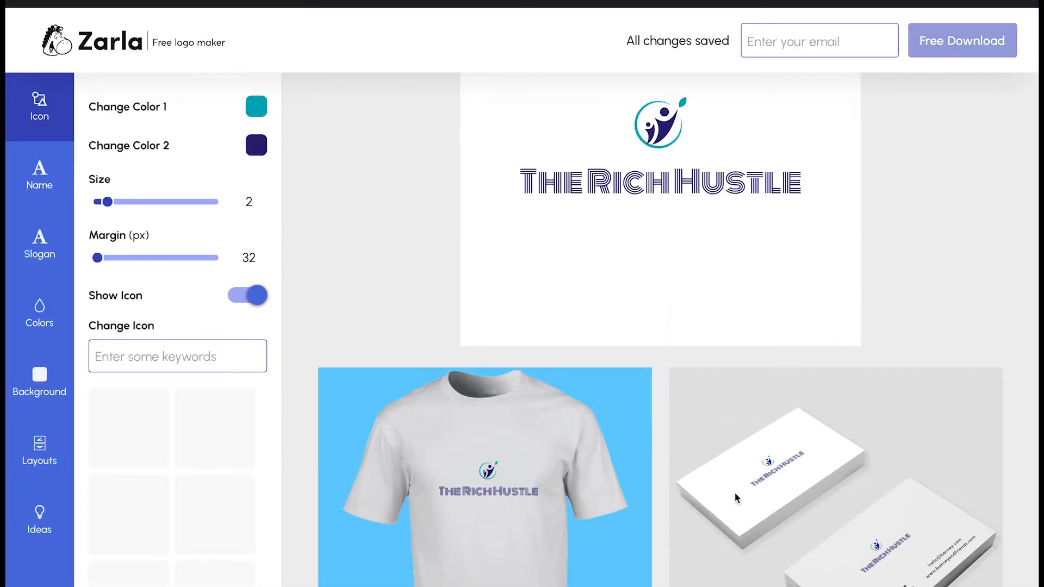
pyautogui.scroll(-3, 734, 494)
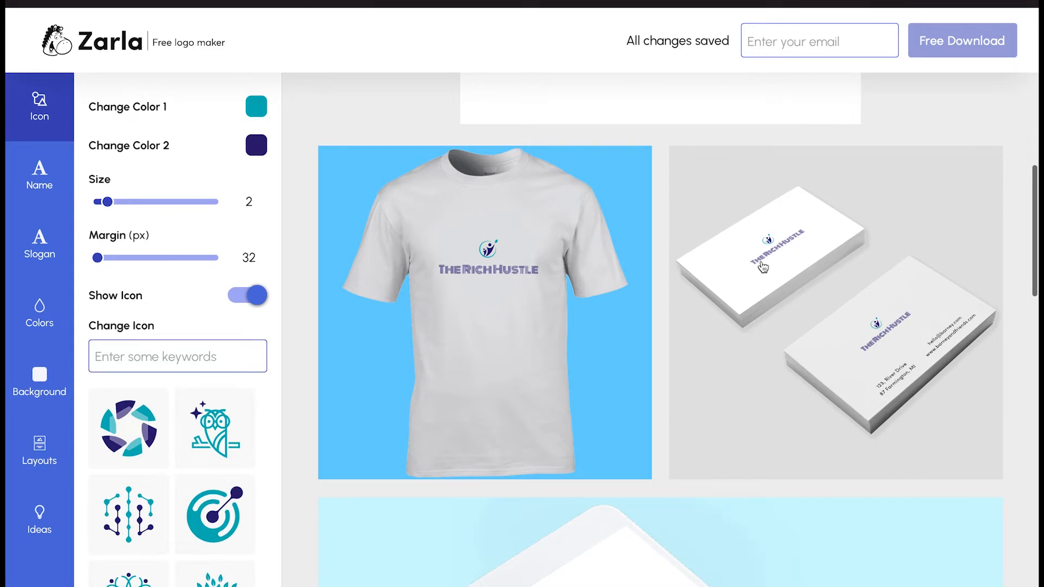
pyautogui.scroll(-4, 608, 447)
pyautogui.scroll(-5, 608, 447)
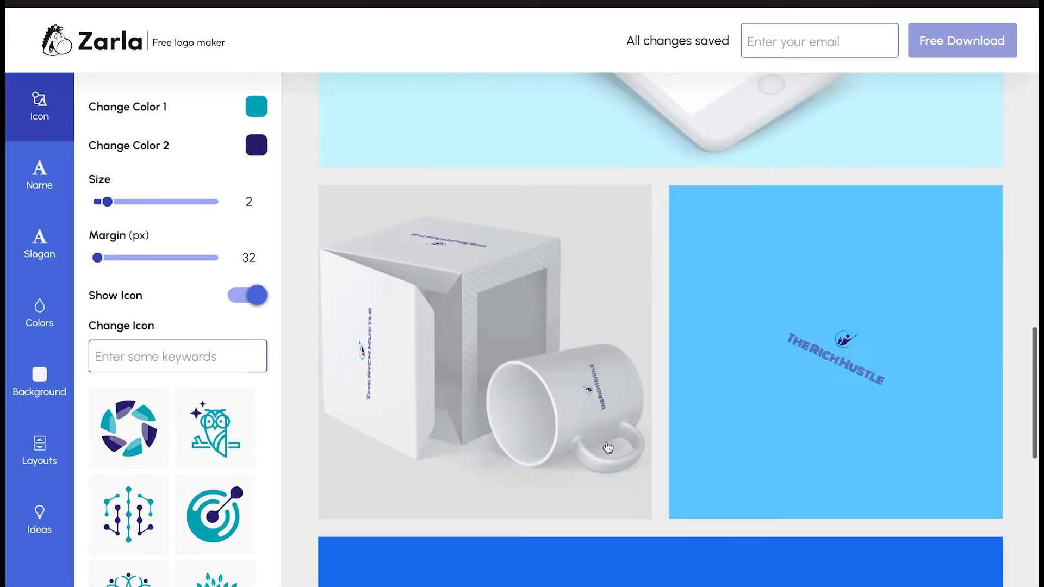
pyautogui.scroll(-9, 607, 447)
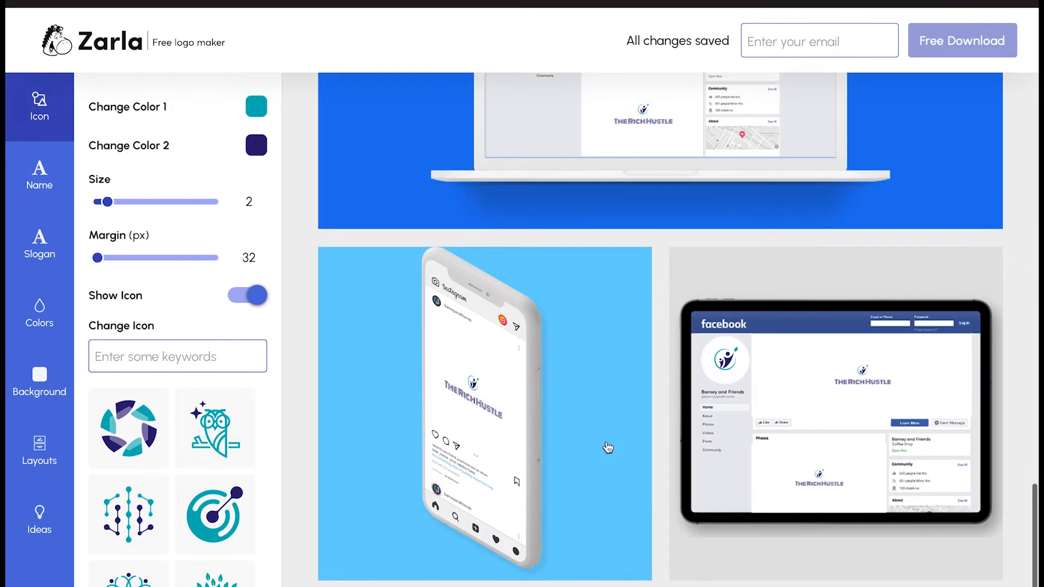
pyautogui.scroll(6, 608, 448)
pyautogui.scroll(15, 608, 448)
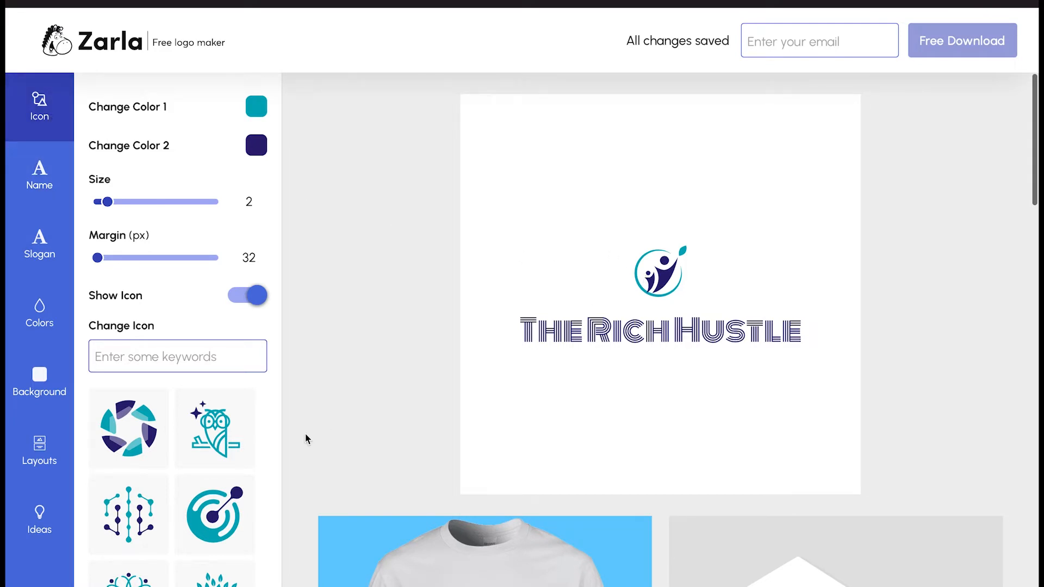
pyautogui.scroll(-1, 163, 484)
pyautogui.scroll(-8, 163, 484)
pyautogui.scroll(-15, 163, 484)
pyautogui.scroll(20, 163, 483)
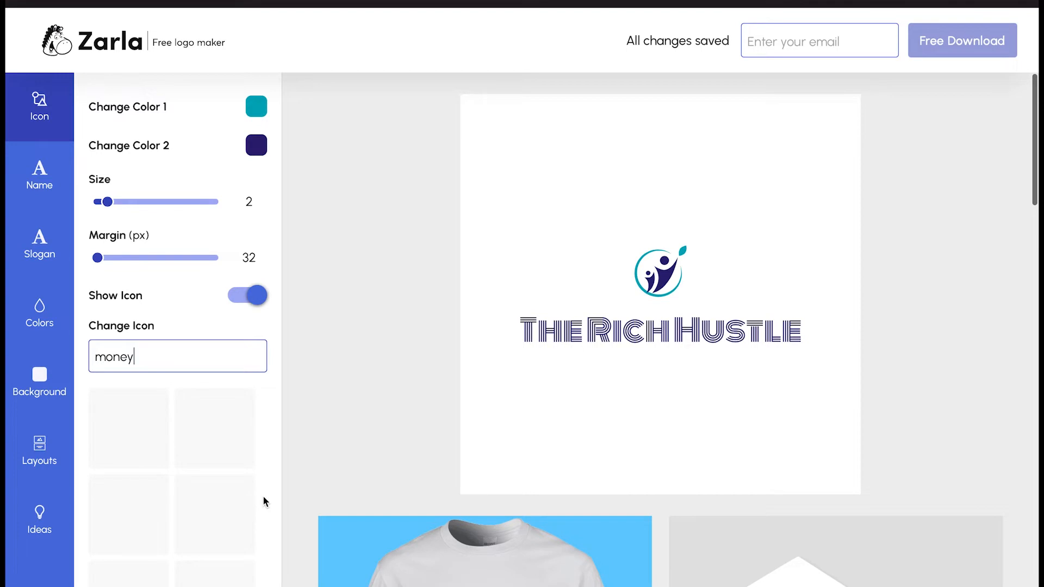
# Replace the figure icon with the fanned cash-bills icon from the 'money' results
pyautogui.scroll(-5, 245, 481)
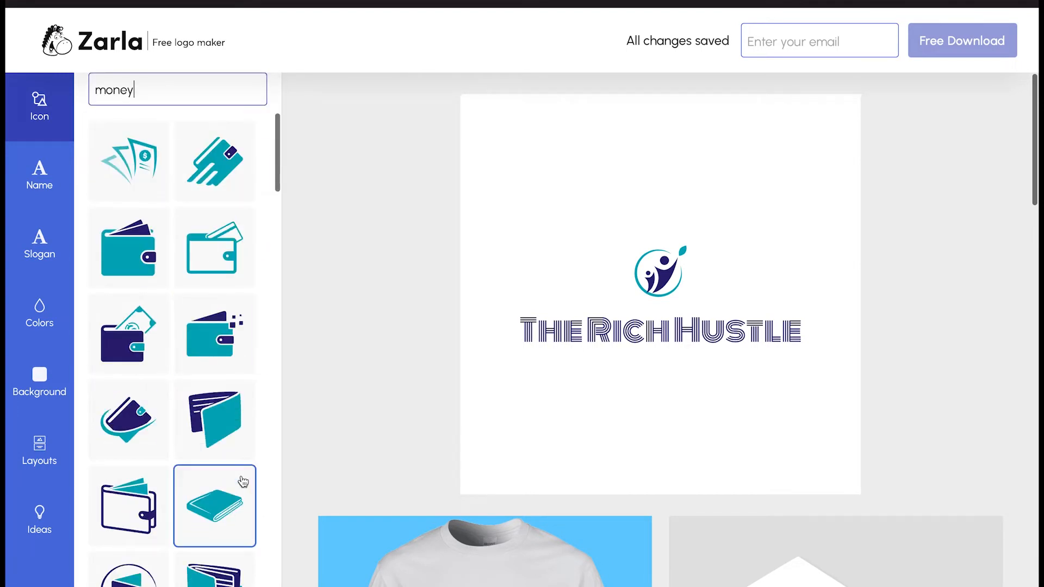
pyautogui.scroll(-10, 243, 481)
pyautogui.scroll(-2, 243, 478)
pyautogui.scroll(-10, 235, 472)
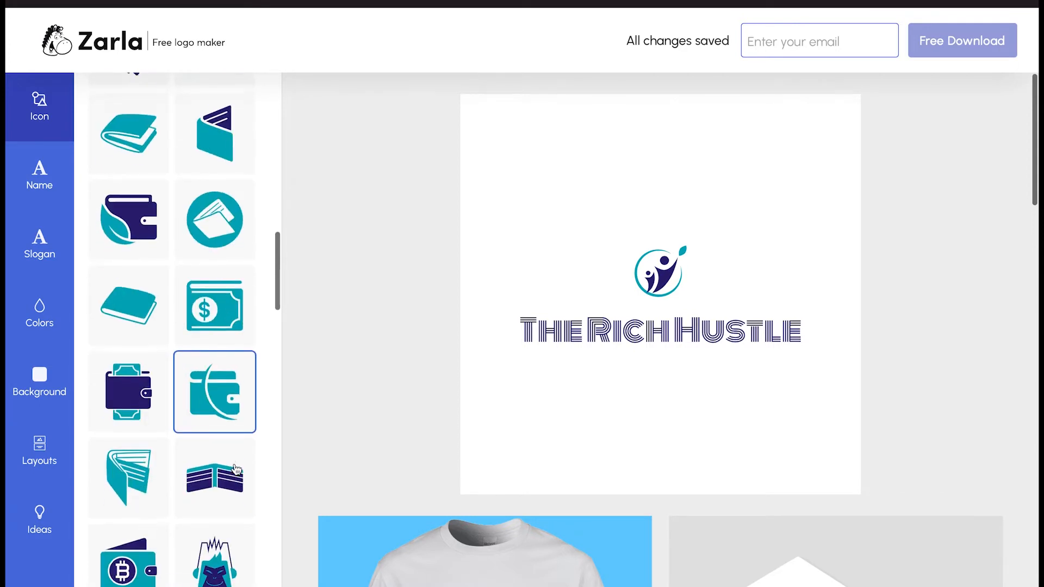
pyautogui.scroll(-15, 234, 468)
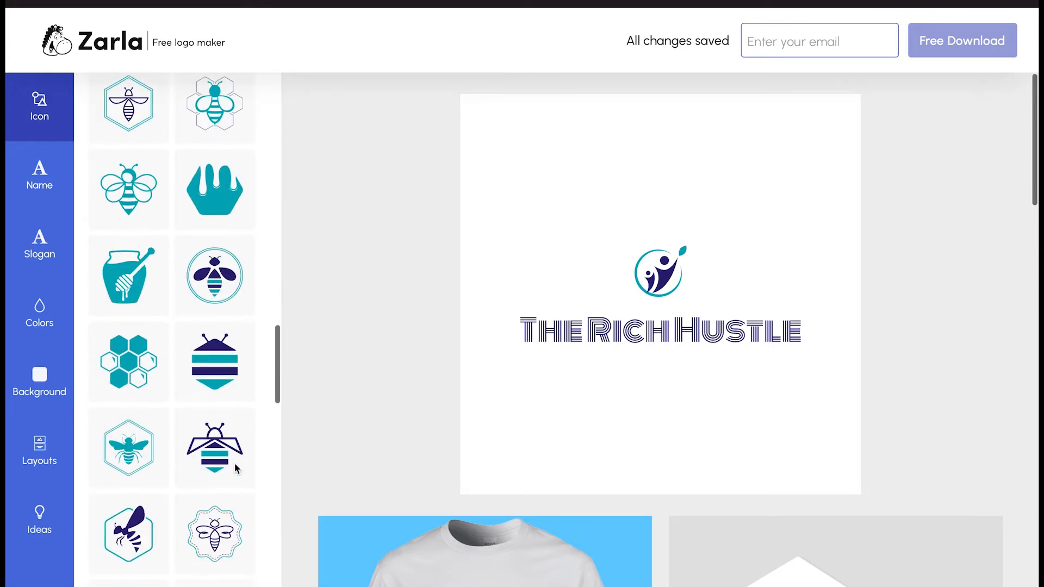
pyautogui.scroll(-8, 234, 463)
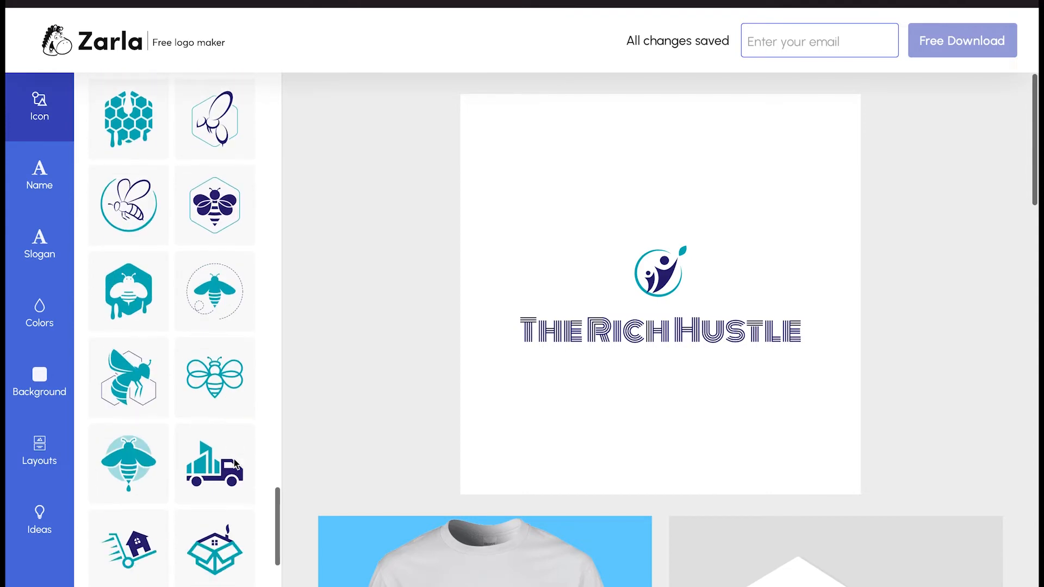
pyautogui.scroll(20, 236, 464)
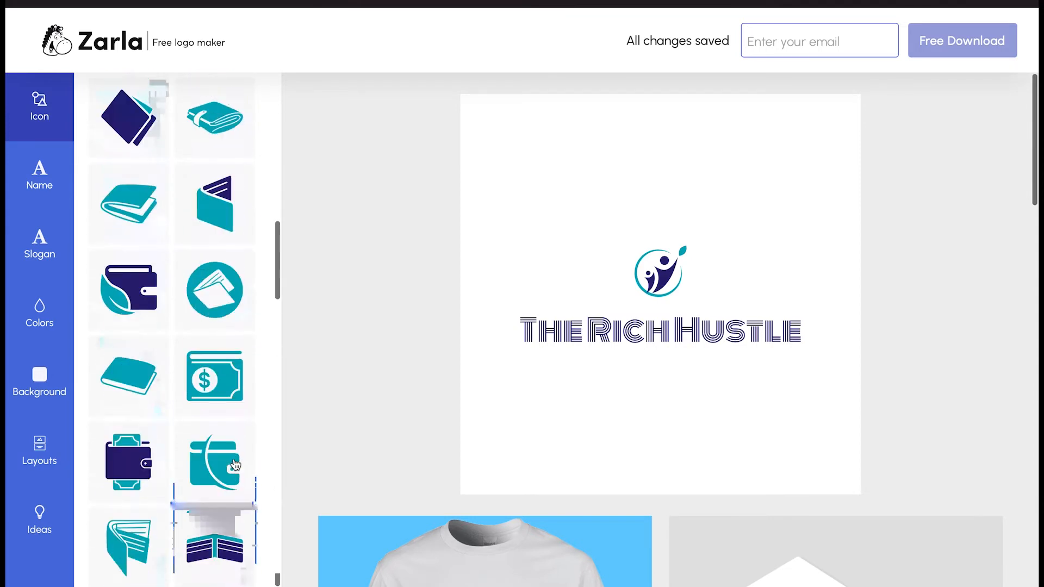
pyautogui.scroll(-1, 235, 464)
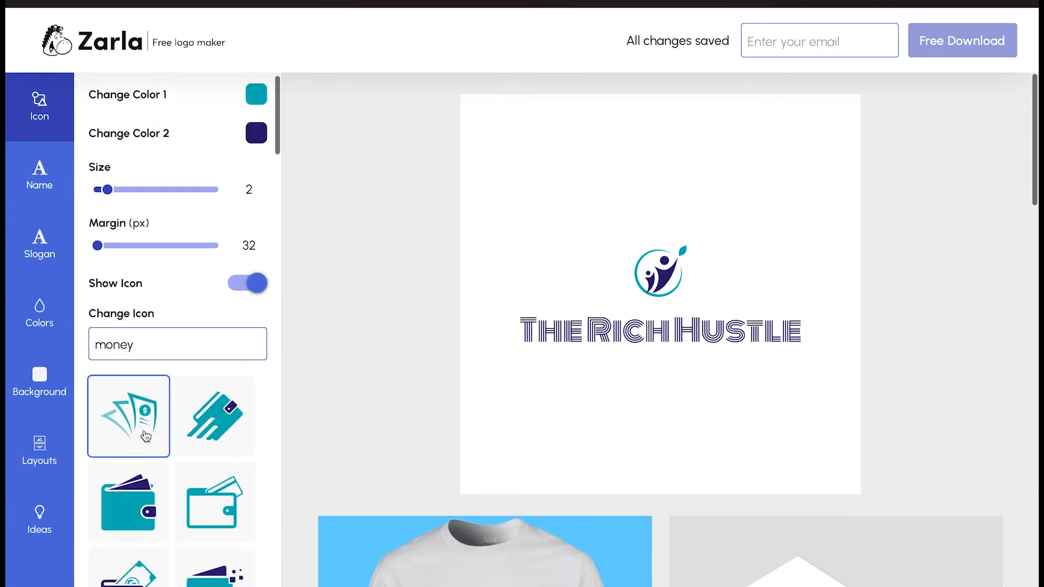
pyautogui.click(164, 440)
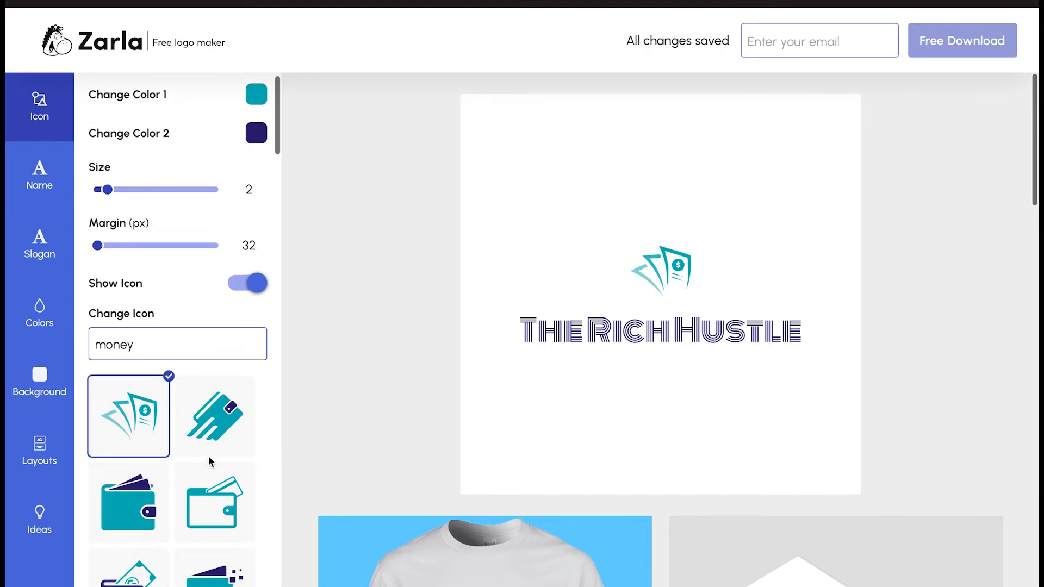
# Try a dollar-bill icon, return to the fanned bills, and enlarge the icon from size 2 to 3
pyautogui.scroll(-1, 209, 461)
pyautogui.scroll(-12, 209, 461)
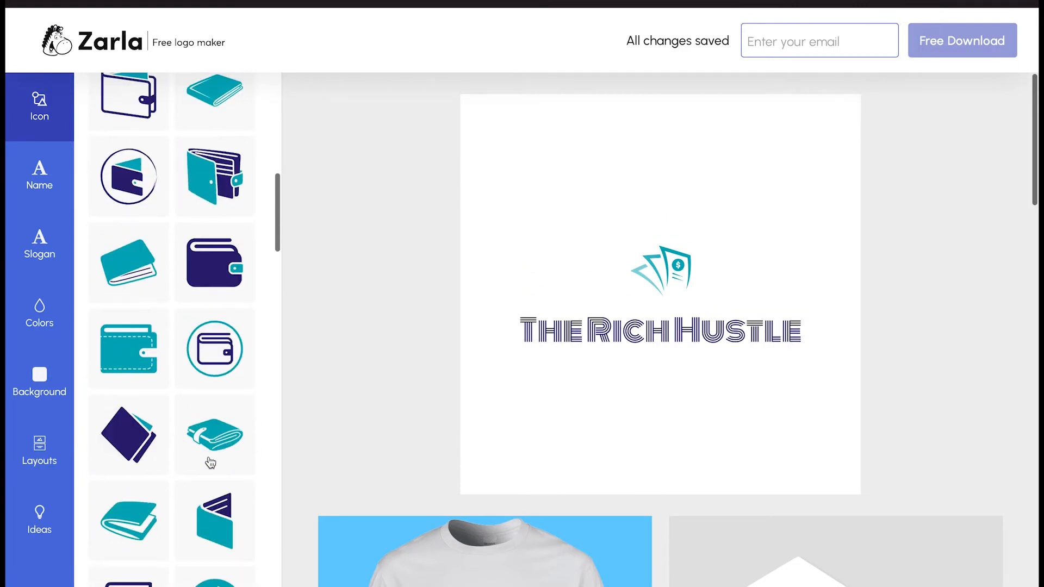
pyautogui.scroll(-2, 210, 463)
pyautogui.click(214, 490)
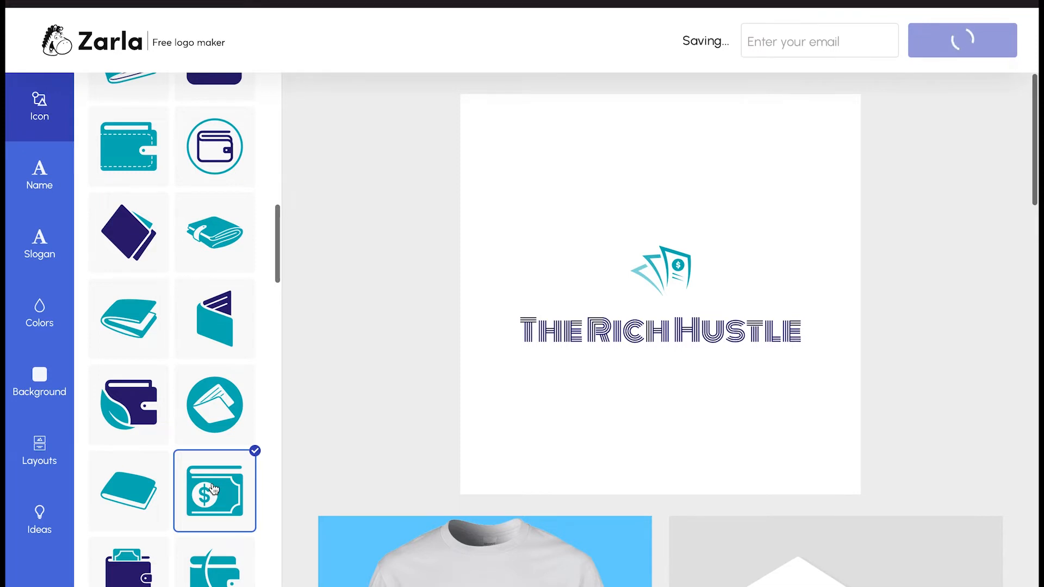
pyautogui.scroll(1, 214, 489)
pyautogui.scroll(10, 213, 490)
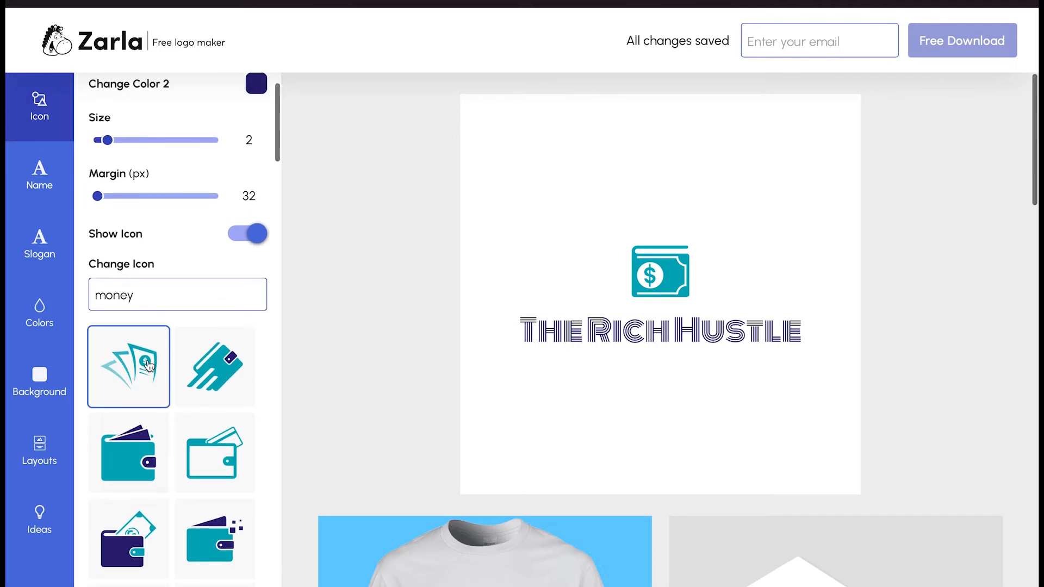
pyautogui.click(148, 366)
pyautogui.scroll(1, 226, 354)
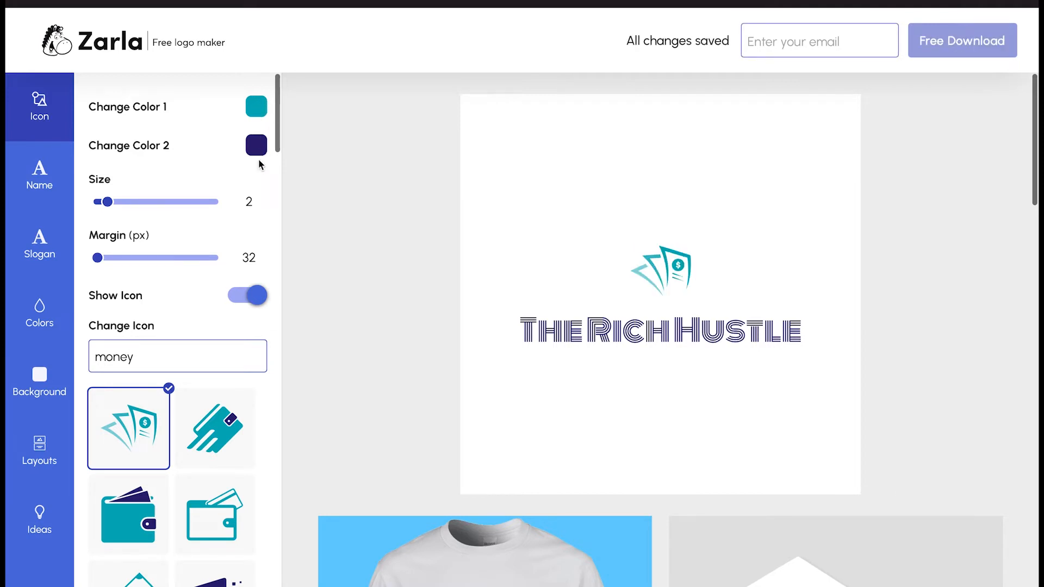
pyautogui.moveTo(107, 201); pyautogui.dragTo(119, 203)
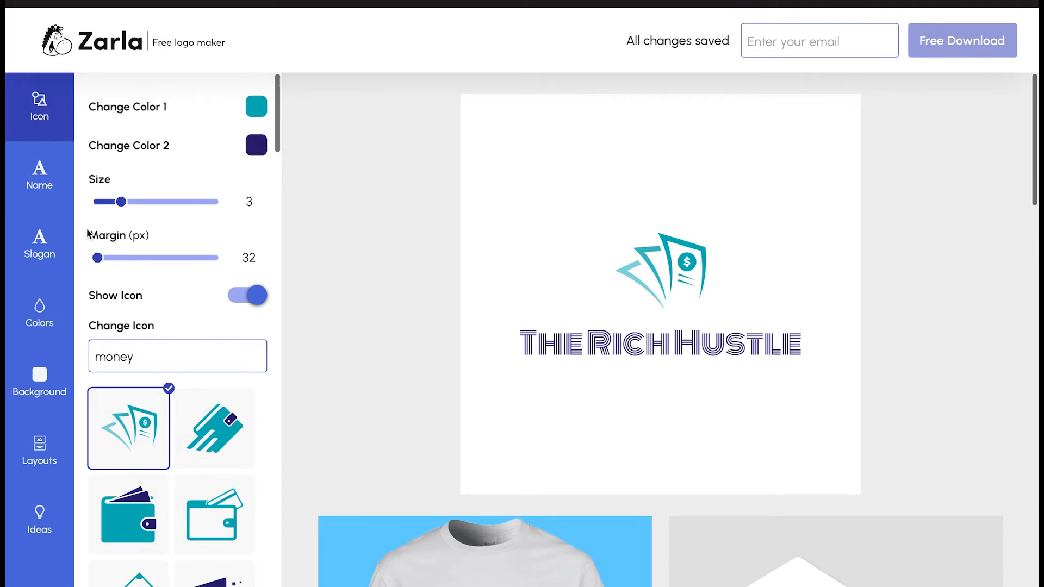
# Change the name's font from the striped Monoton lettering to Nico Moji
pyautogui.click(40, 175)
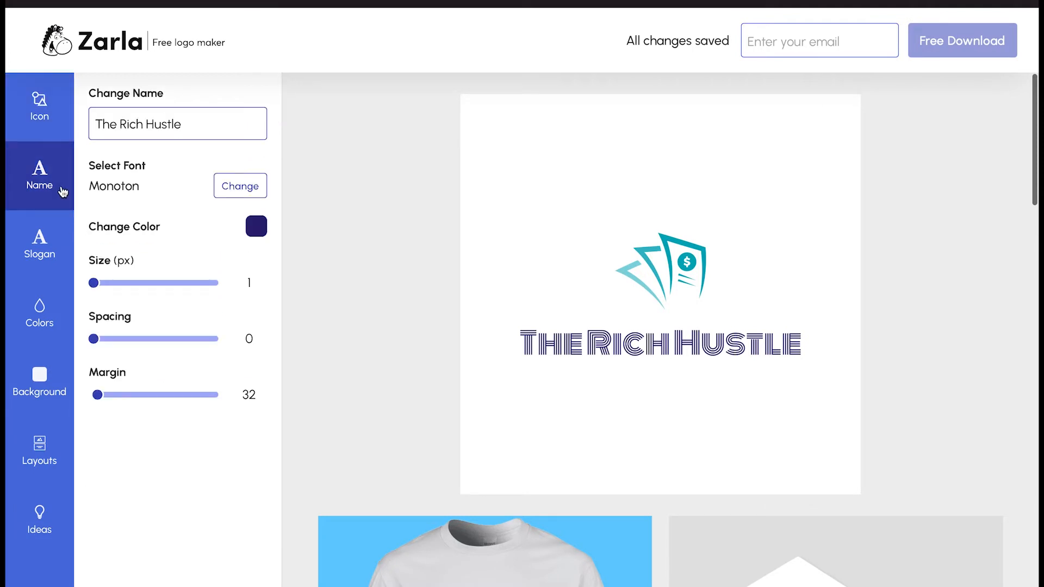
pyautogui.click(242, 189)
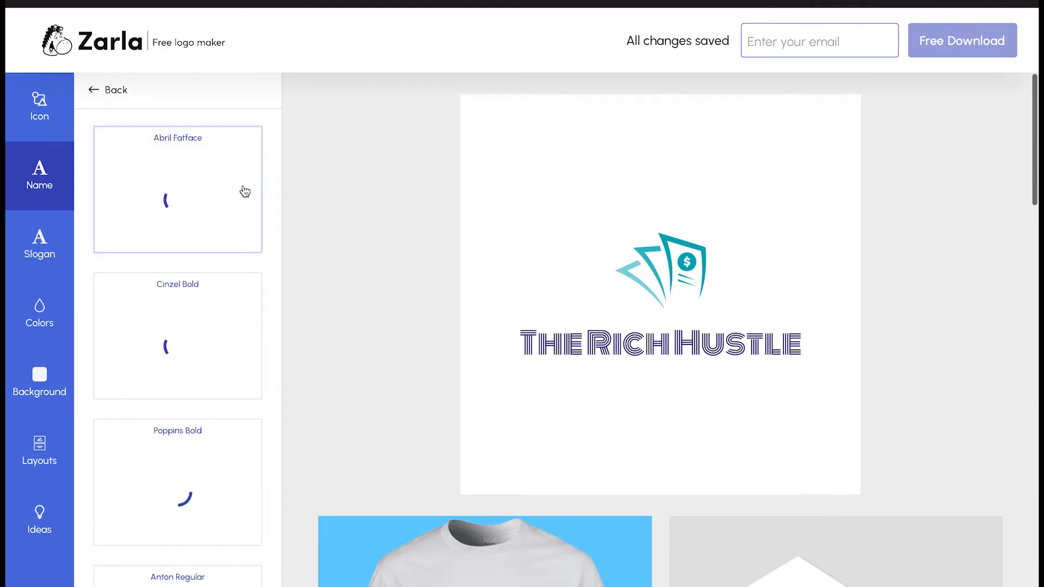
pyautogui.scroll(-3, 227, 260)
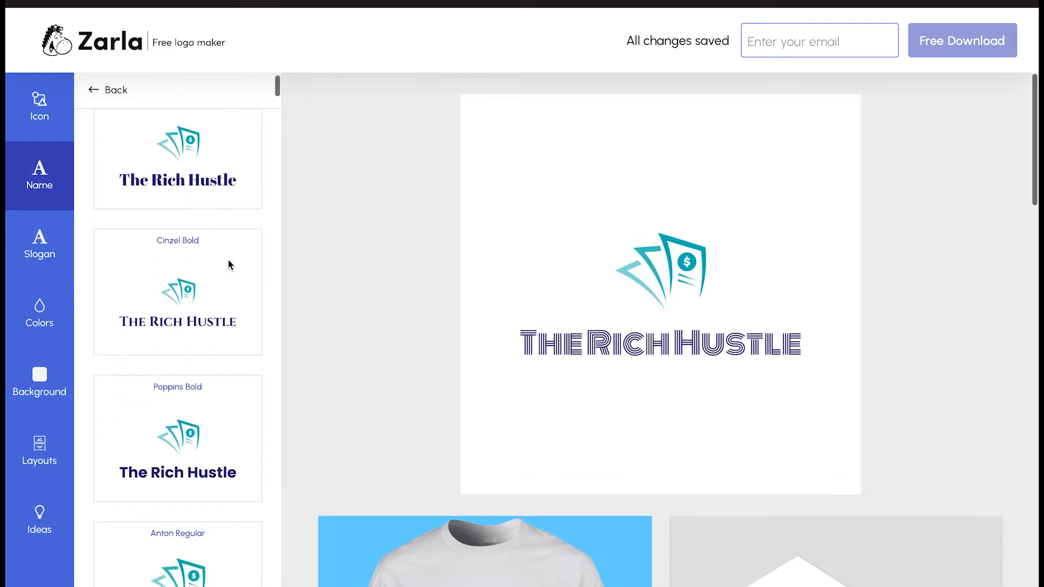
pyautogui.scroll(-2, 231, 265)
pyautogui.scroll(-3, 231, 266)
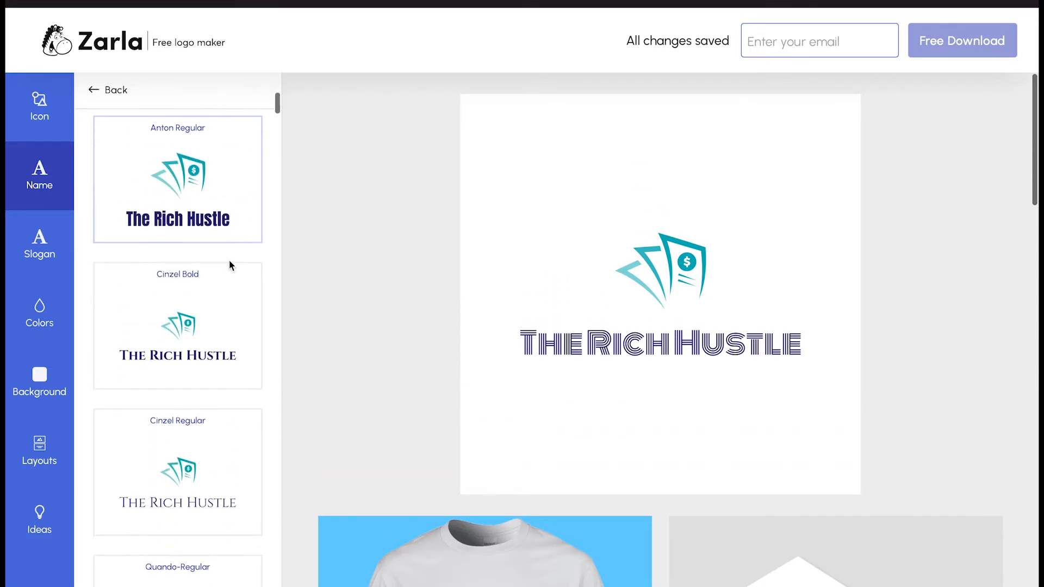
pyautogui.scroll(-1, 231, 265)
pyautogui.scroll(-6, 230, 264)
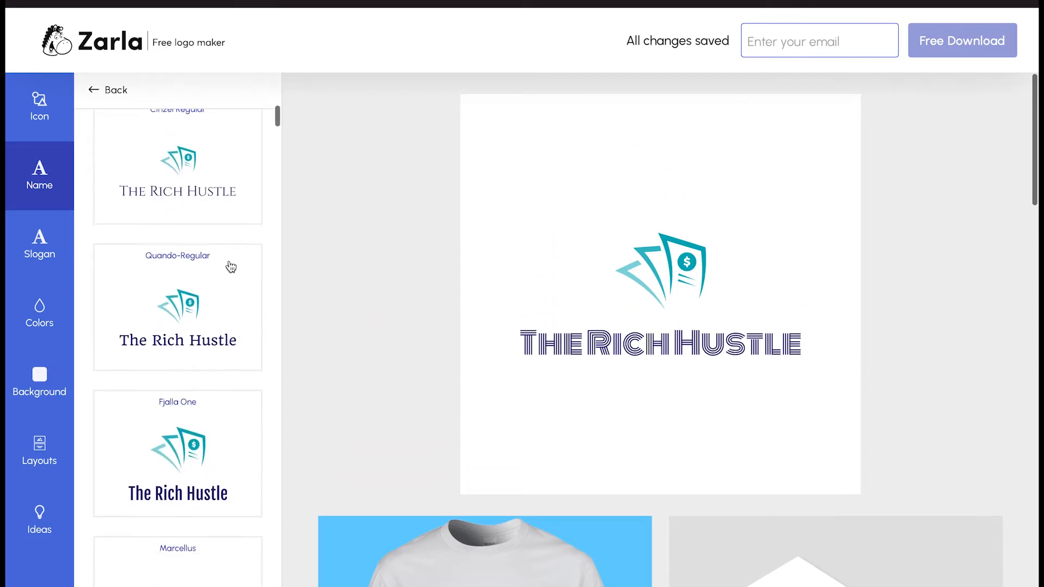
pyautogui.scroll(-10, 231, 267)
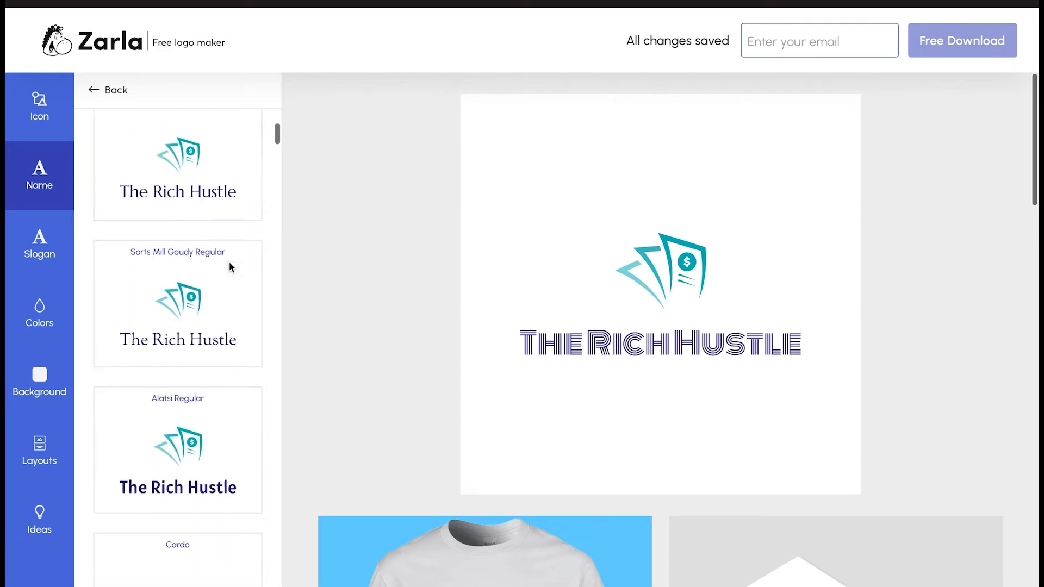
pyautogui.scroll(-7, 231, 267)
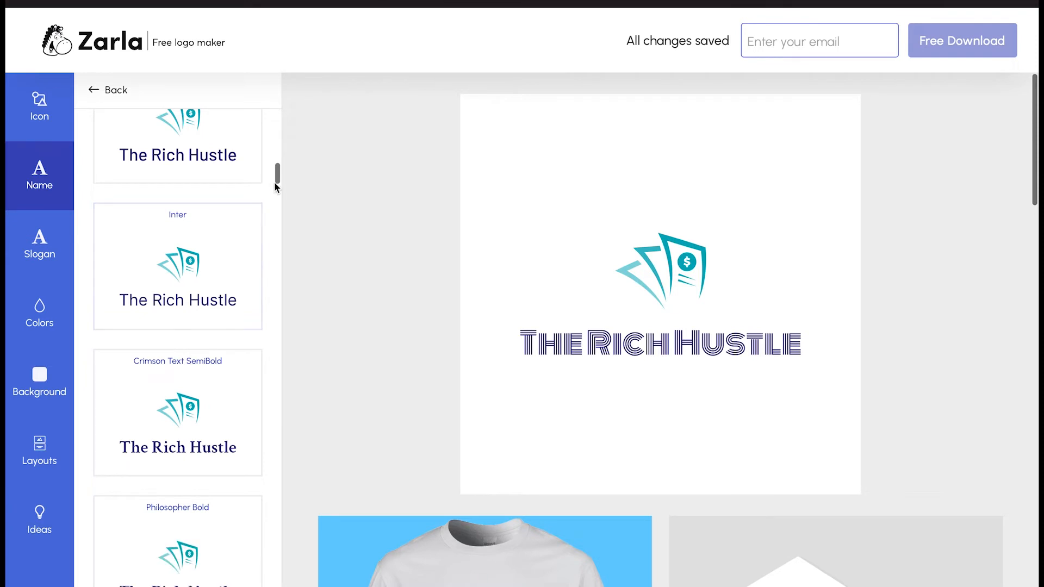
pyautogui.moveTo(278, 177); pyautogui.dragTo(276, 247)
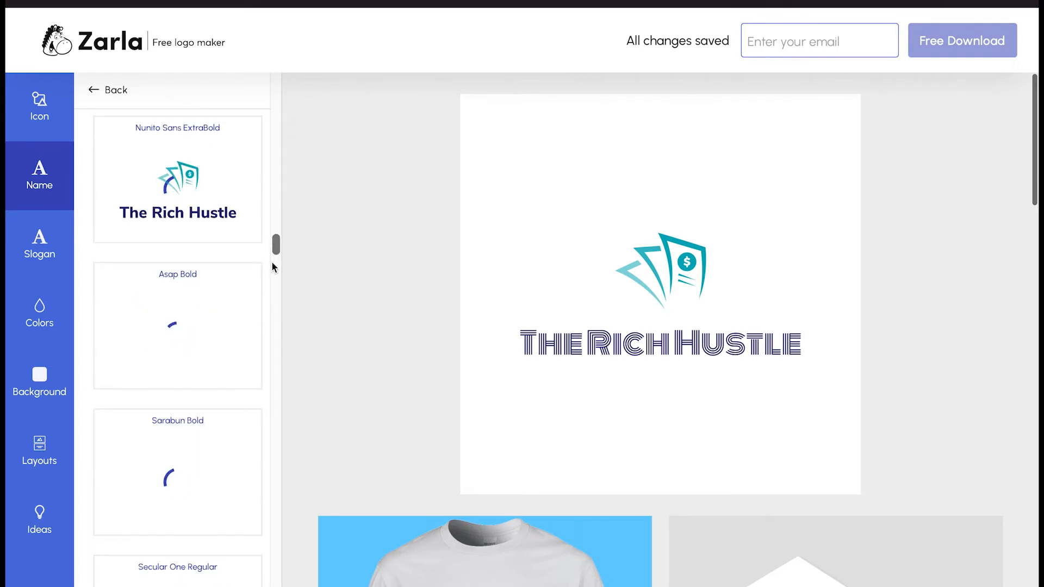
pyautogui.scroll(-5, 266, 280)
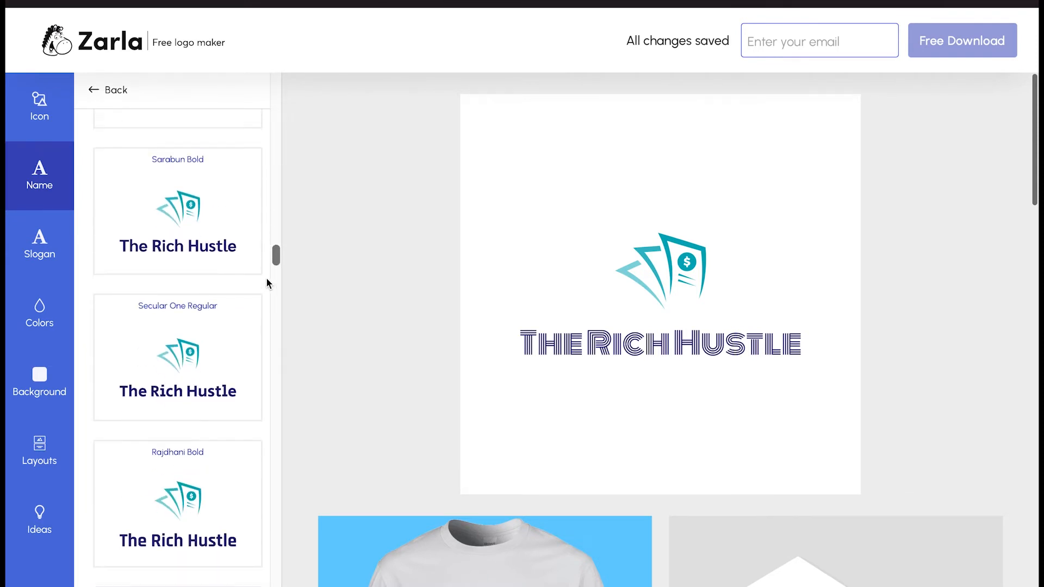
pyautogui.scroll(-10, 266, 278)
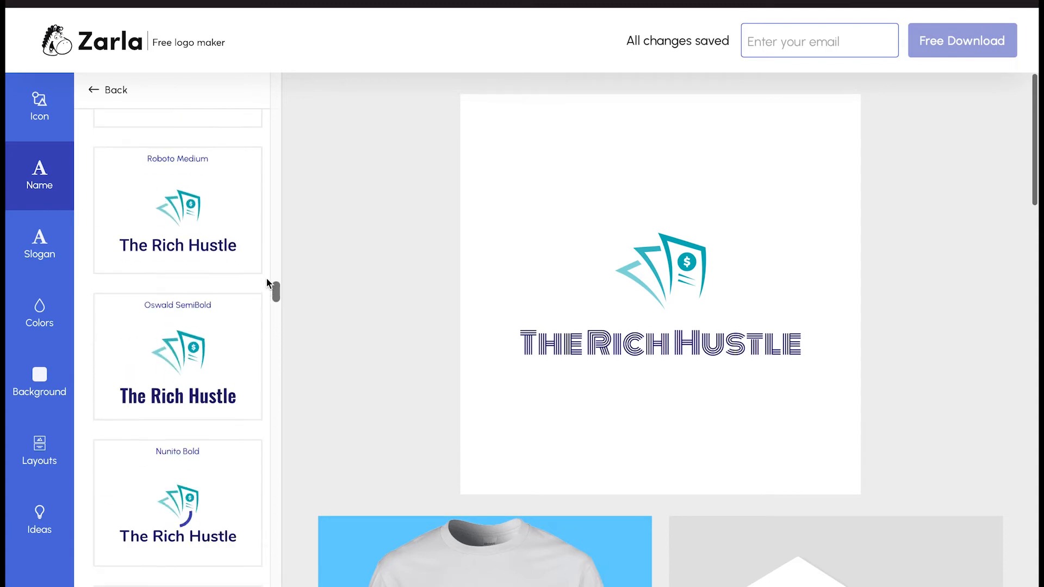
pyautogui.scroll(-12, 266, 278)
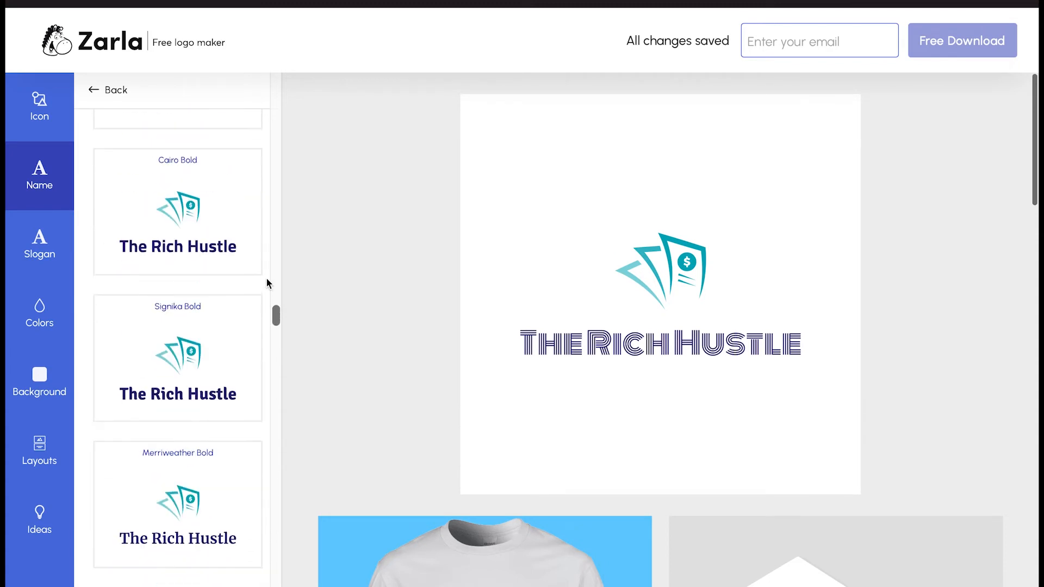
pyautogui.scroll(-4, 266, 275)
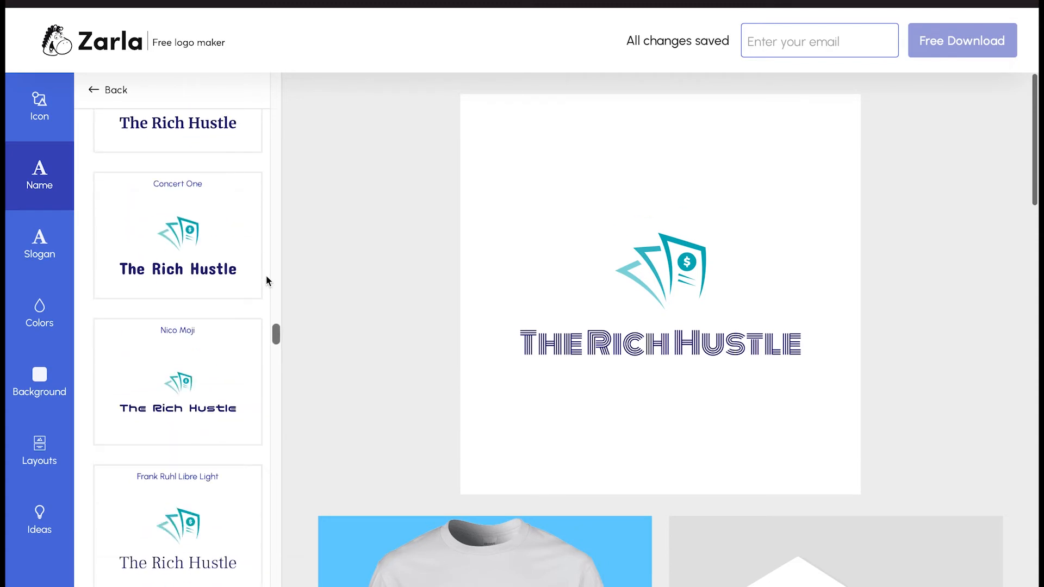
pyautogui.scroll(-1, 249, 286)
pyautogui.click(204, 345)
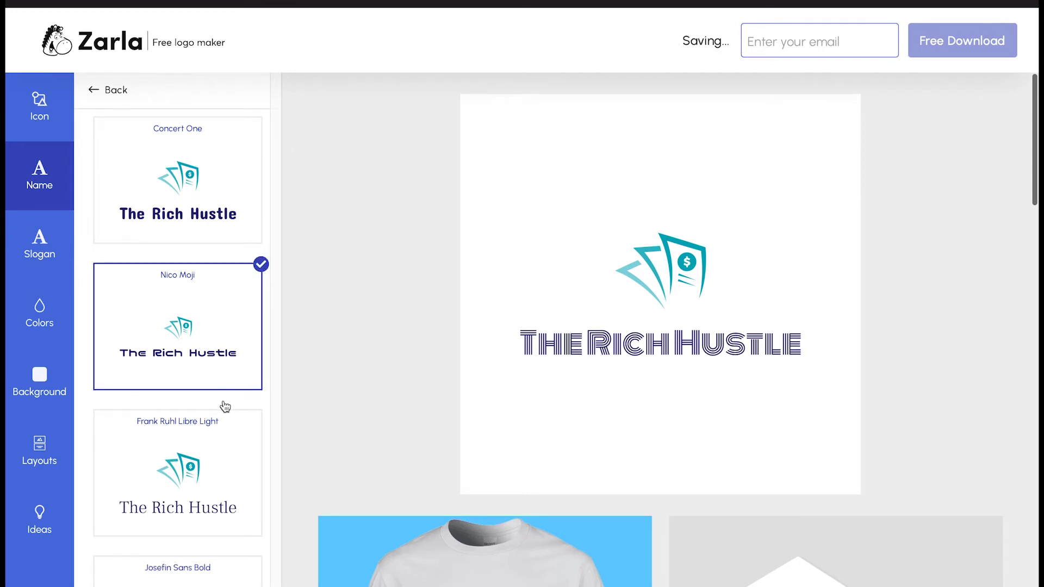
pyautogui.scroll(-3, 225, 407)
pyautogui.scroll(-5, 225, 407)
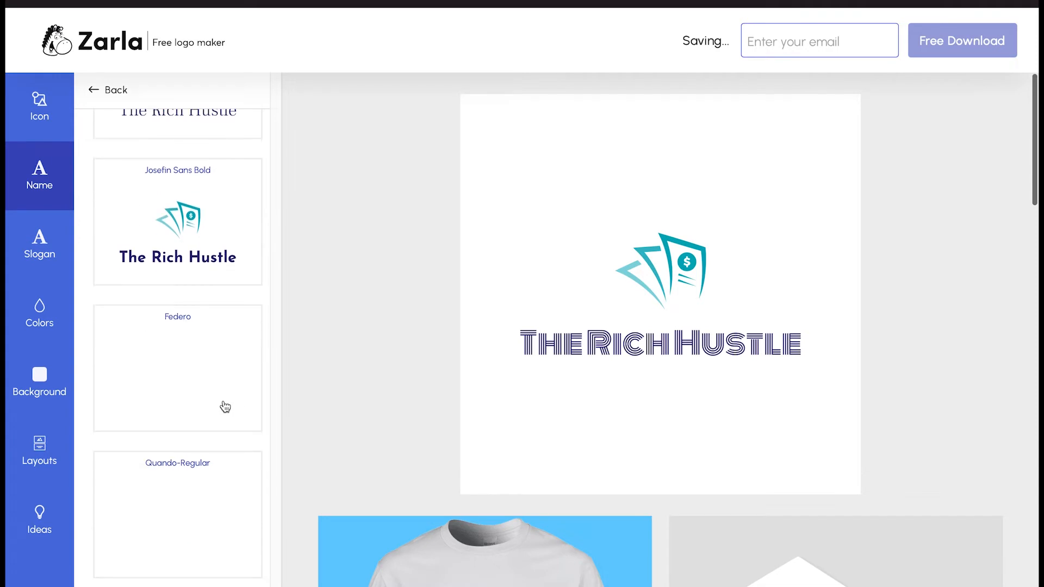
pyautogui.scroll(-2, 225, 407)
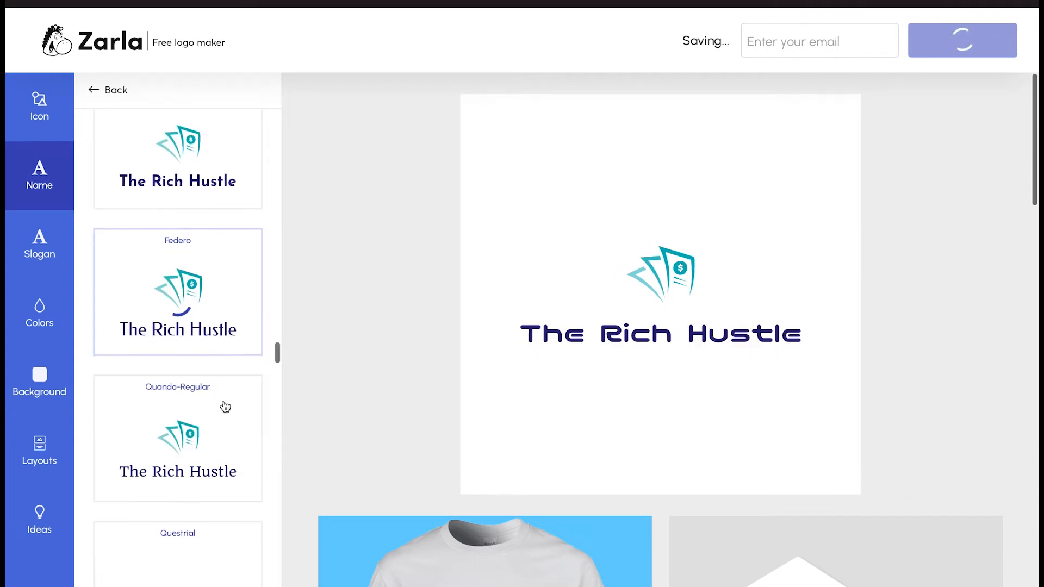
# Set the slogan under The Rich Hustle to 'Providing Help In Business'
pyautogui.click(57, 229)
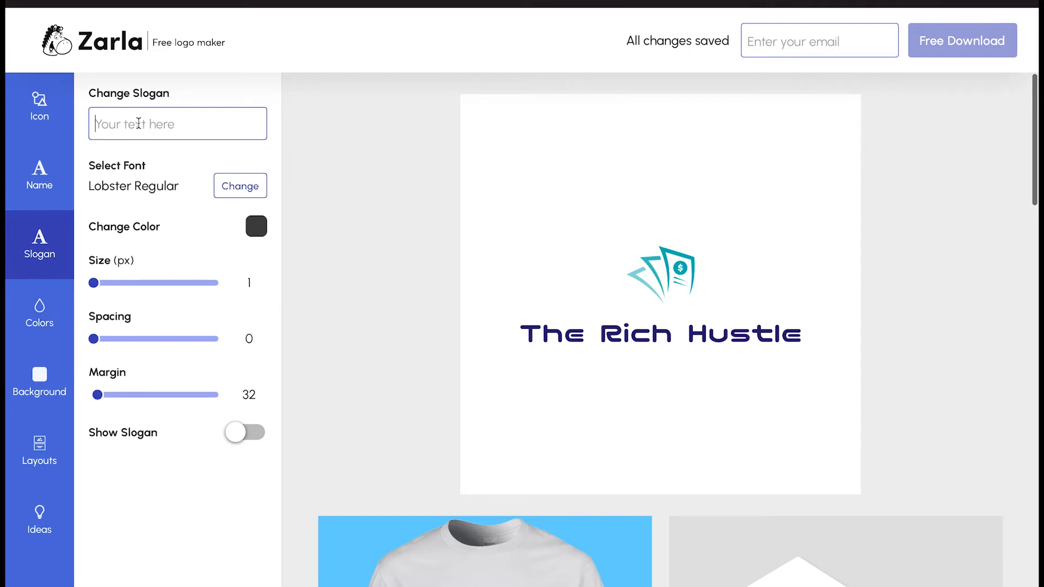
pyautogui.write('Providing')
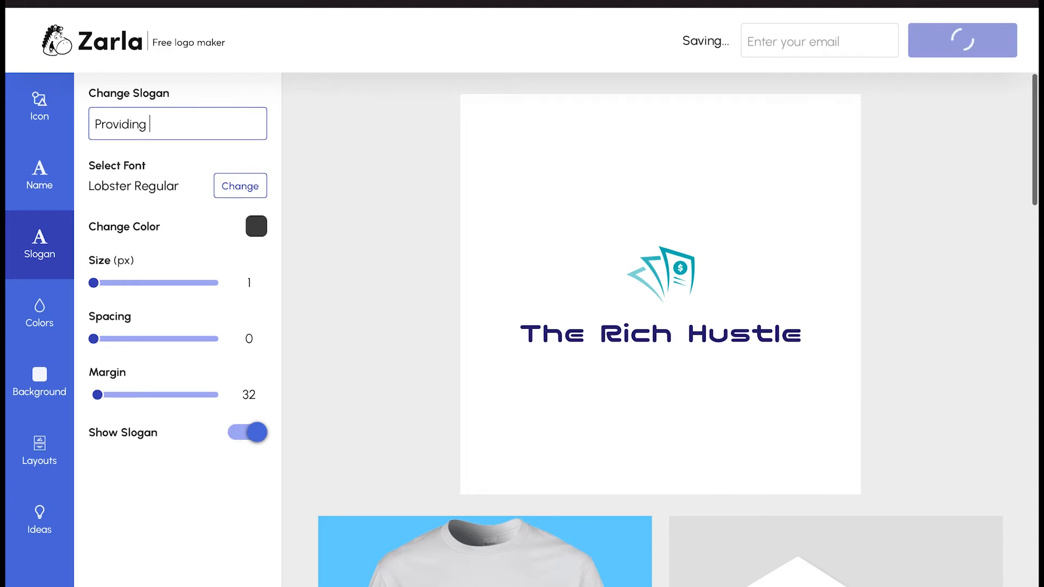
pyautogui.write('H')
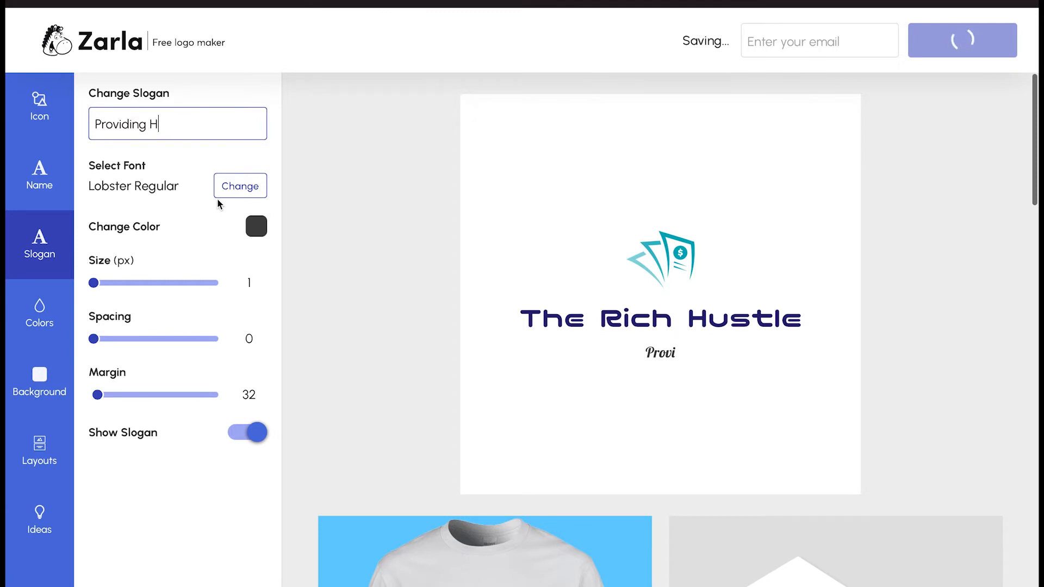
pyautogui.write('elp In')
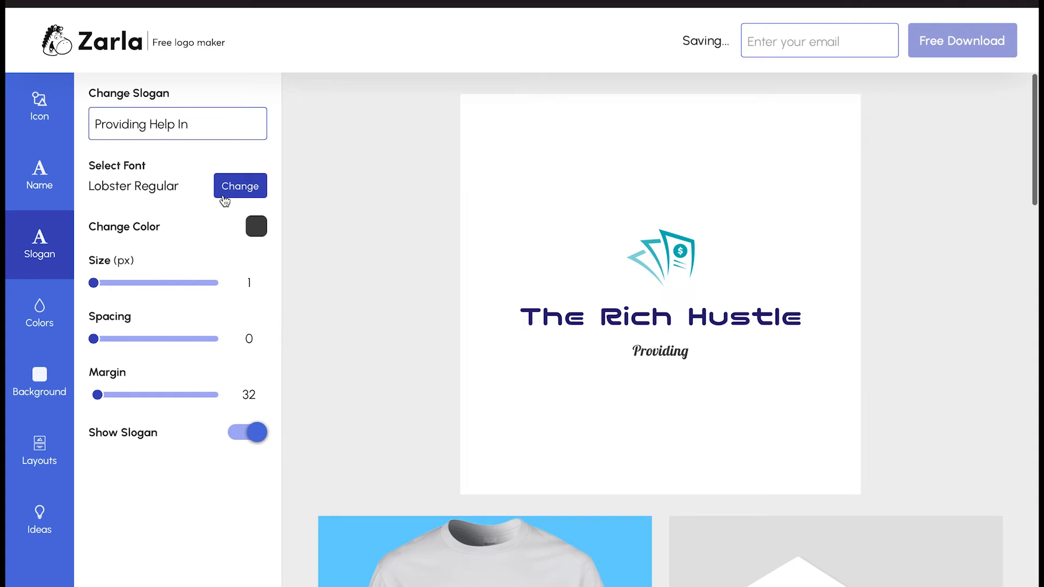
pyautogui.write(' B')
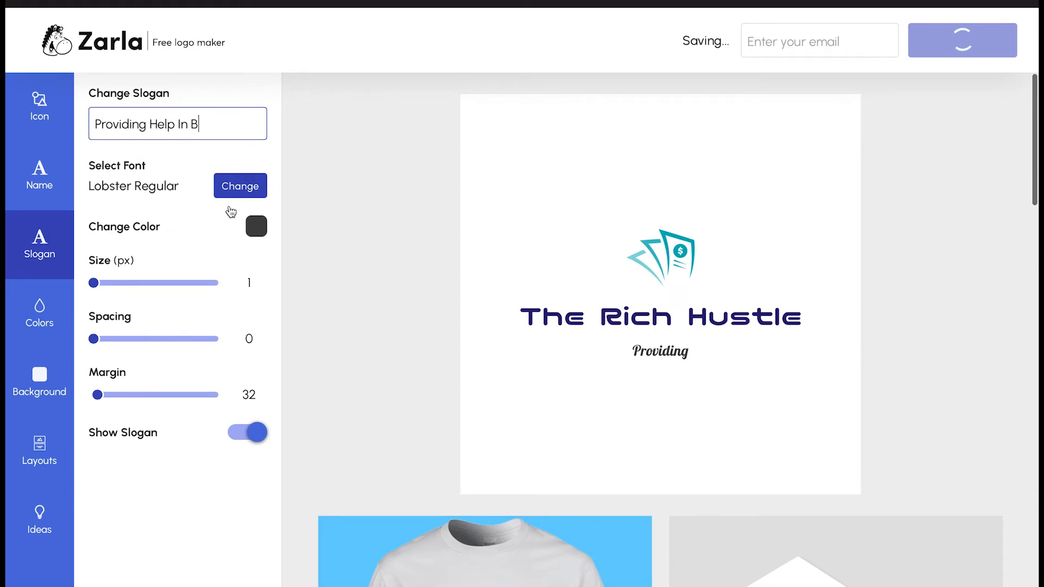
pyautogui.write('usiness')
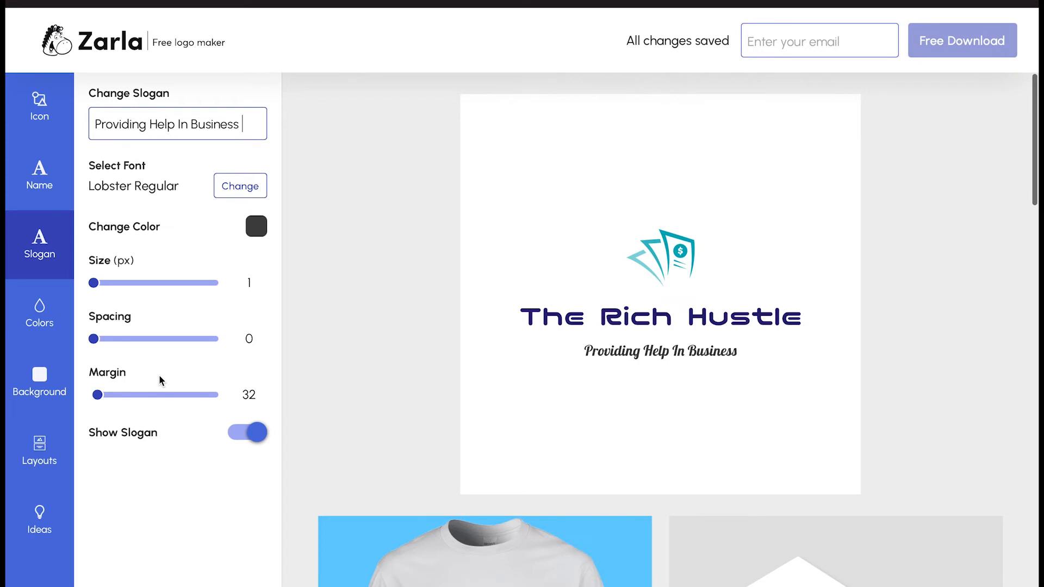
pyautogui.click(39, 308)
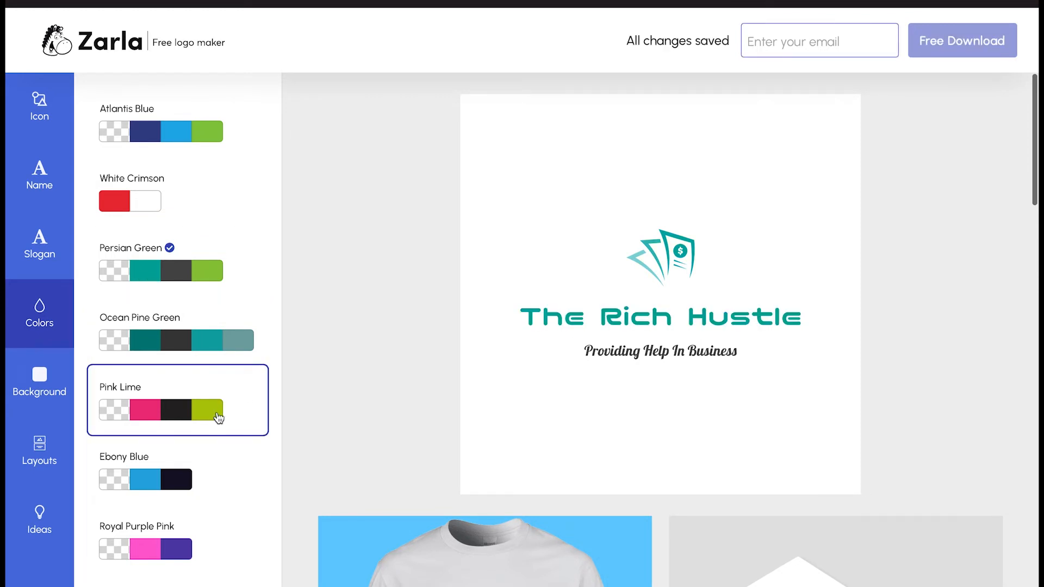
# Preview the Pink Lime and Royal Purple Pink palettes, then apply Sapphire Green
pyautogui.click(196, 429)
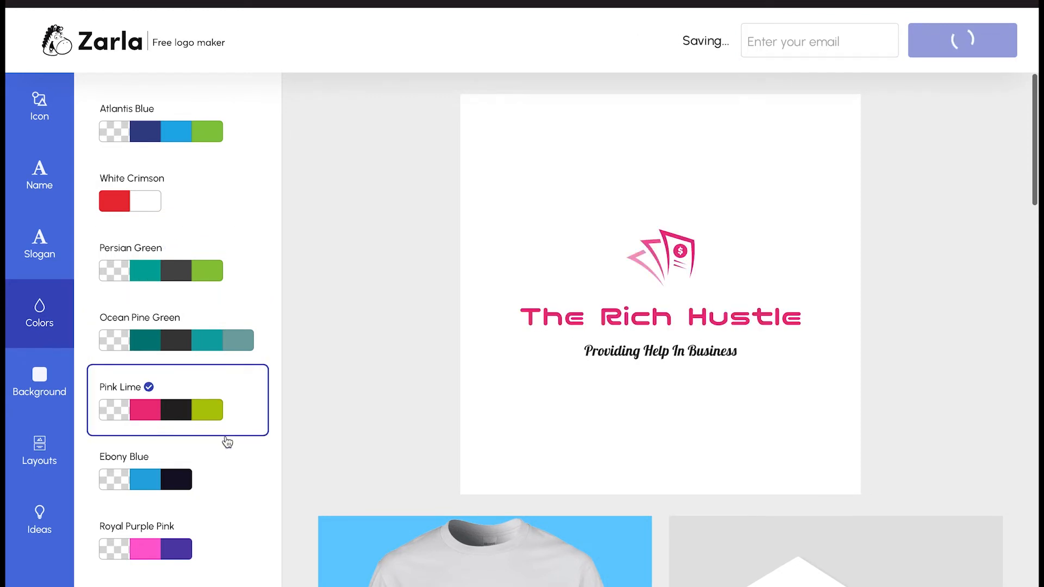
pyautogui.click(175, 548)
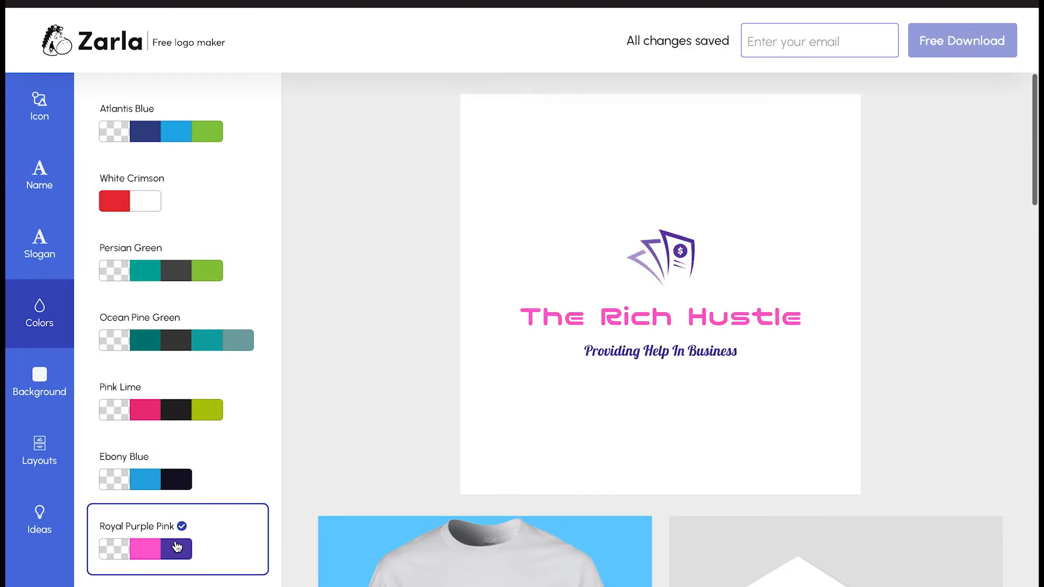
pyautogui.scroll(-2, 175, 548)
pyautogui.click(175, 550)
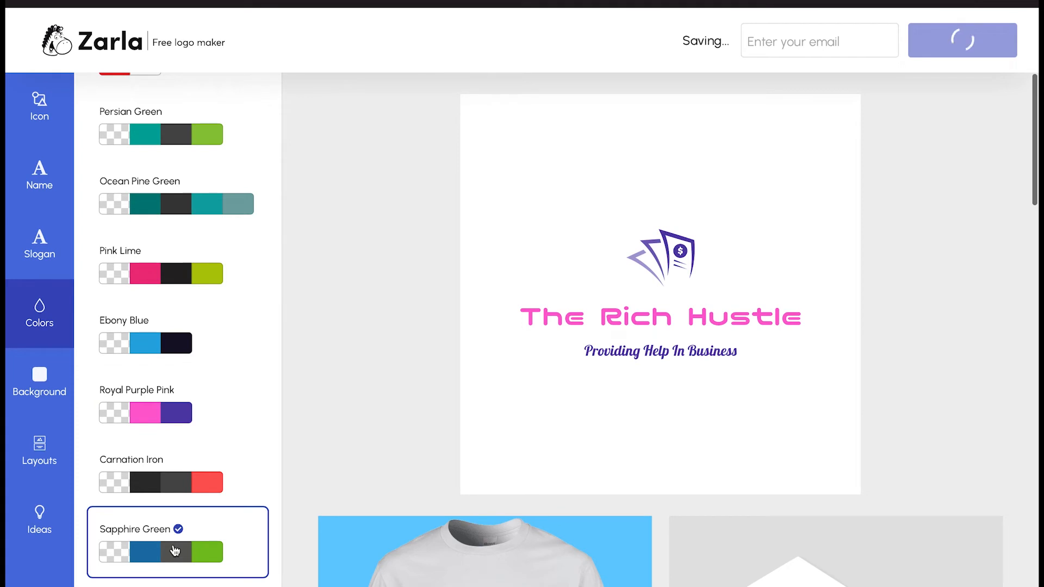
pyautogui.scroll(-3, 557, 443)
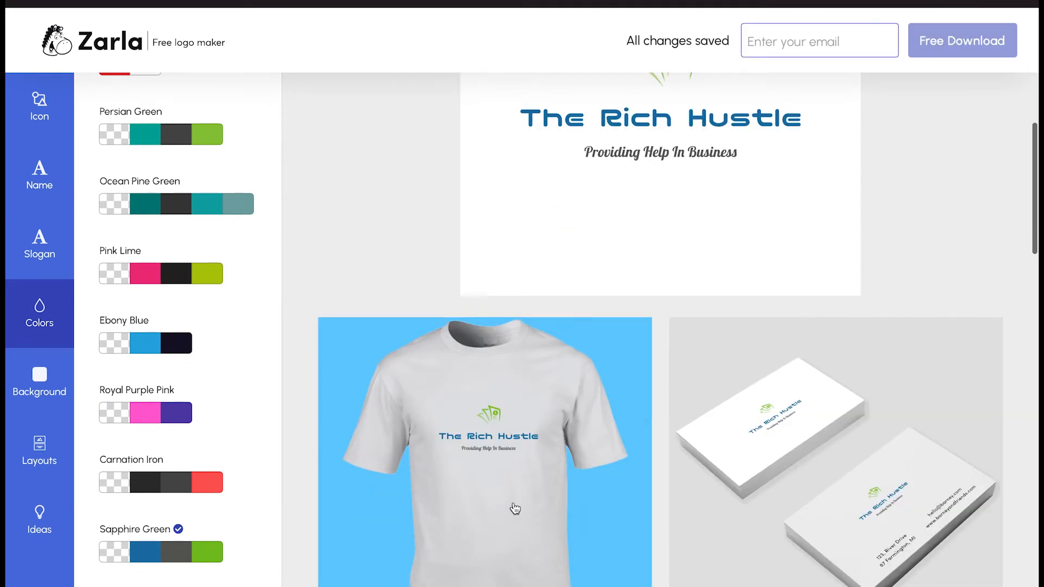
pyautogui.scroll(-4, 514, 508)
pyautogui.scroll(-9, 514, 509)
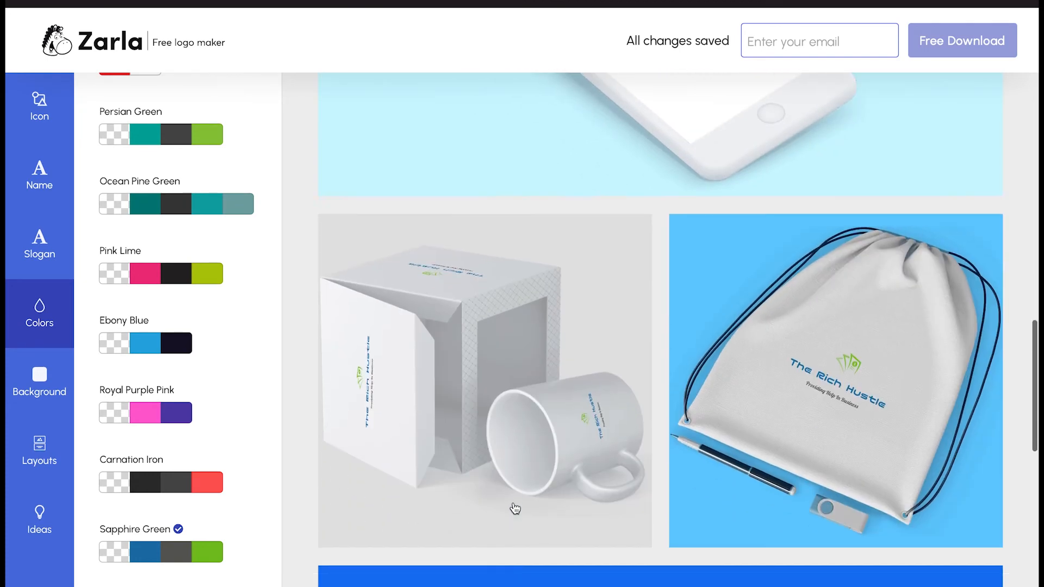
pyautogui.scroll(-5, 514, 508)
pyautogui.scroll(-5, 515, 508)
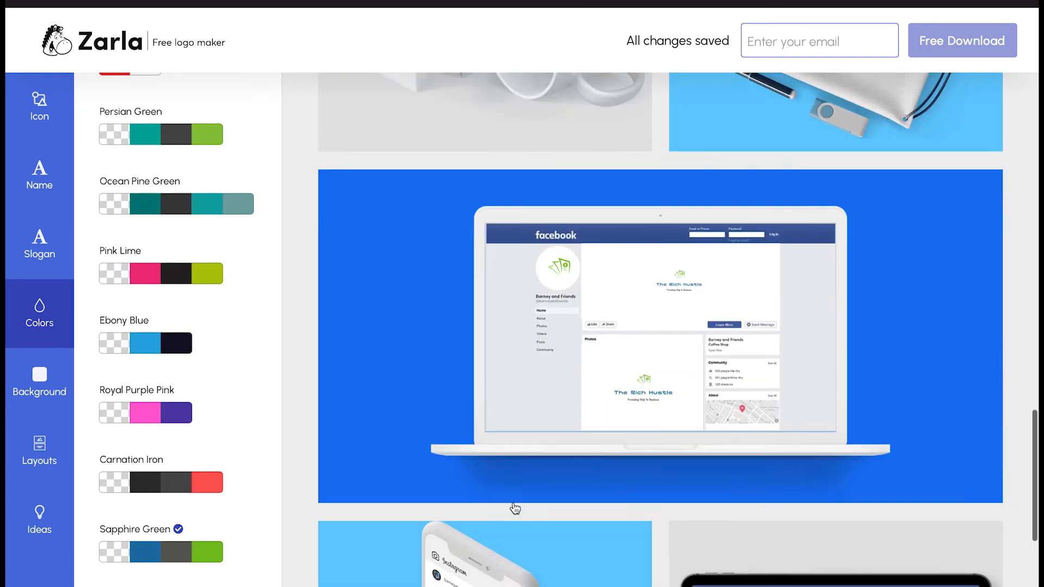
pyautogui.scroll(10, 514, 508)
pyautogui.scroll(5, 515, 508)
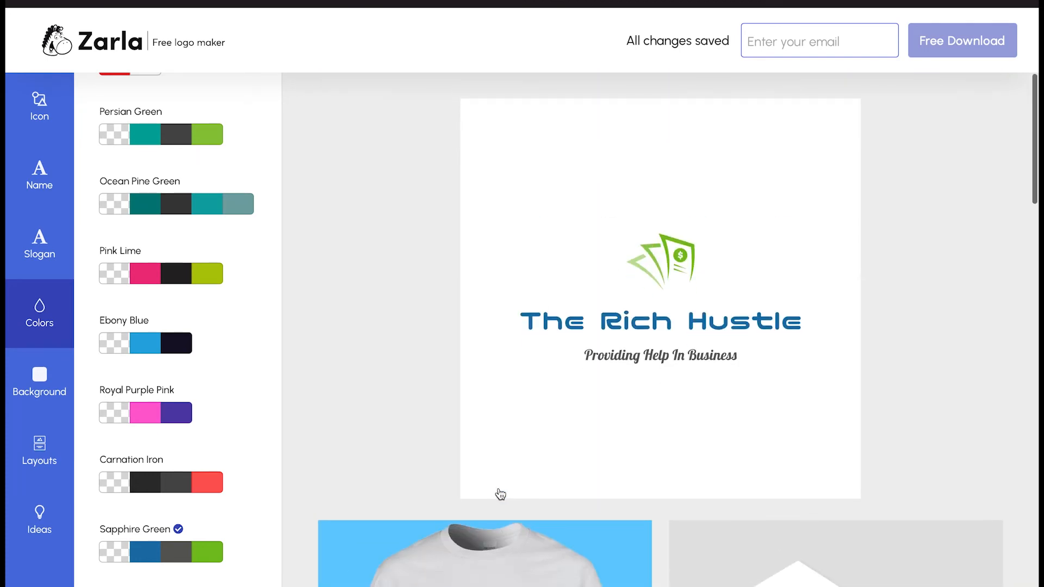
pyautogui.click(49, 380)
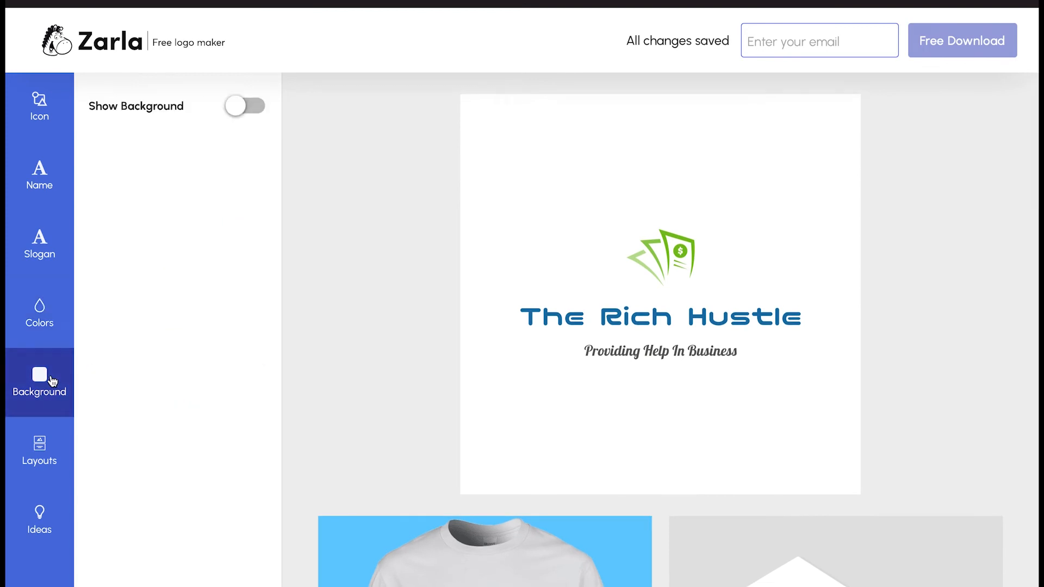
# Preview black, pink, red, grey and white backgrounds, then switch the logo background off
pyautogui.click(242, 107)
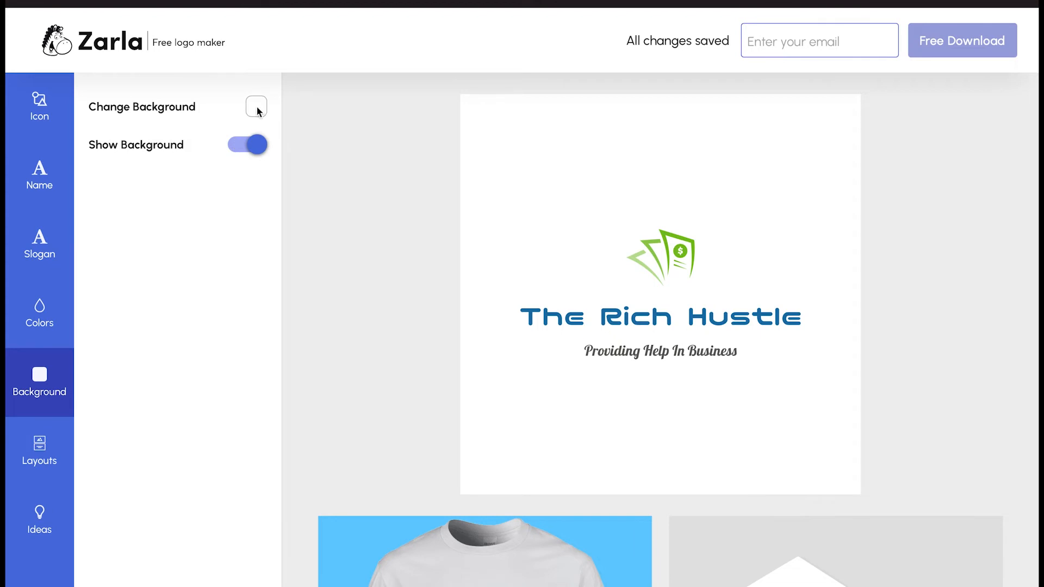
pyautogui.click(258, 111)
pyautogui.click(262, 147)
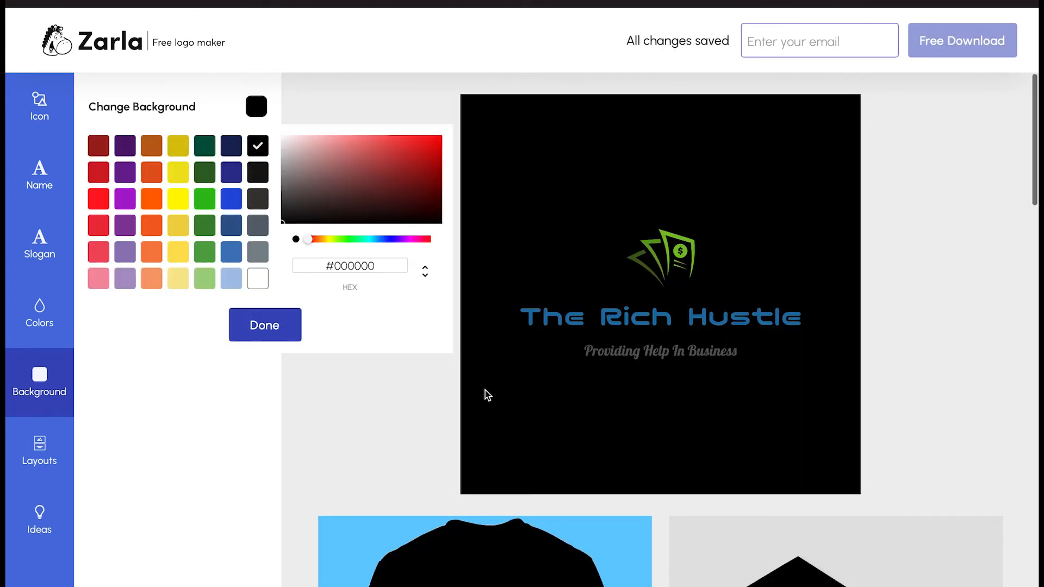
pyautogui.scroll(-3, 485, 394)
pyautogui.scroll(-2, 487, 395)
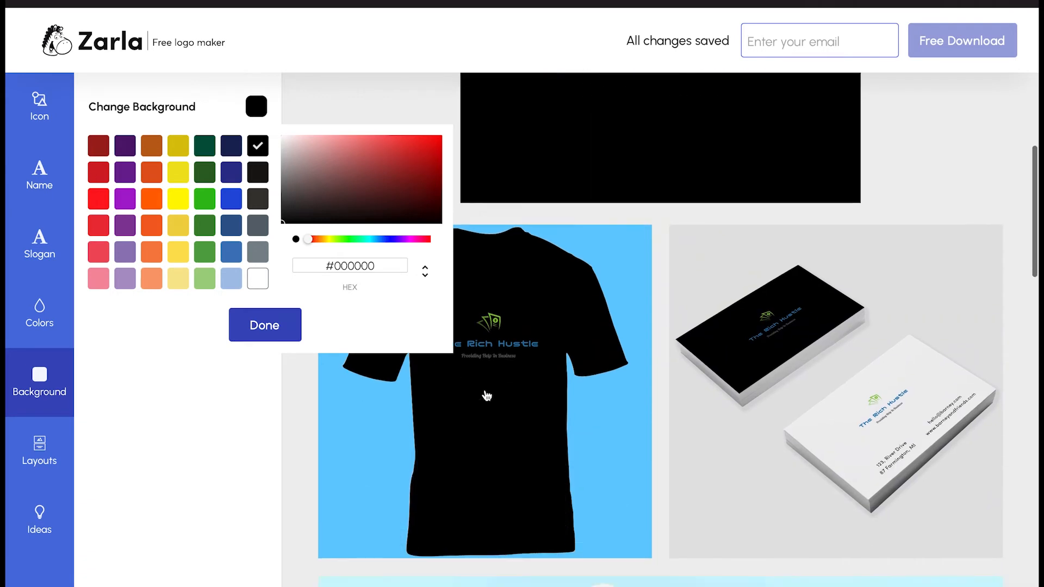
pyautogui.scroll(5, 486, 395)
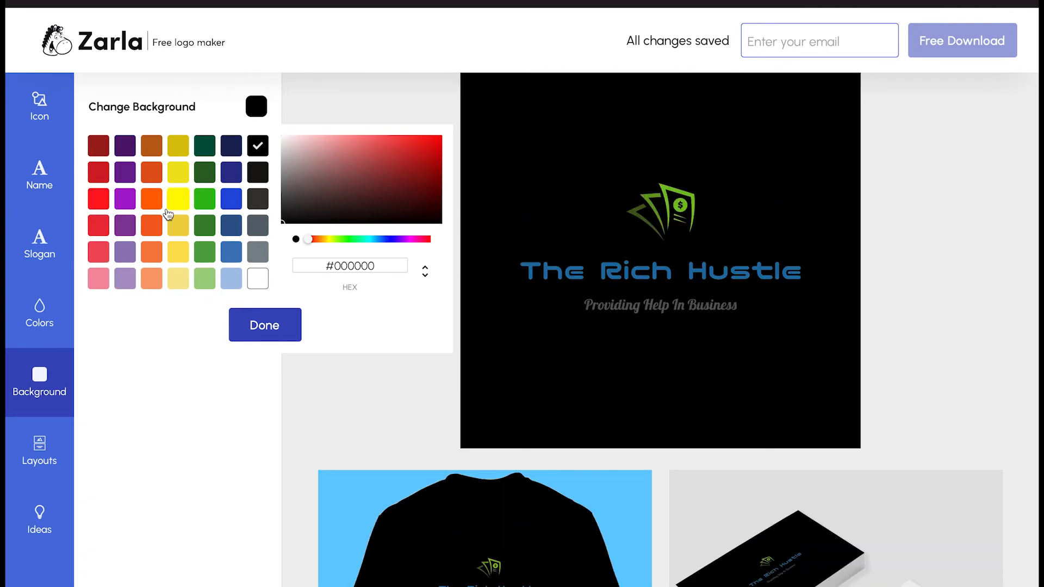
pyautogui.click(97, 283)
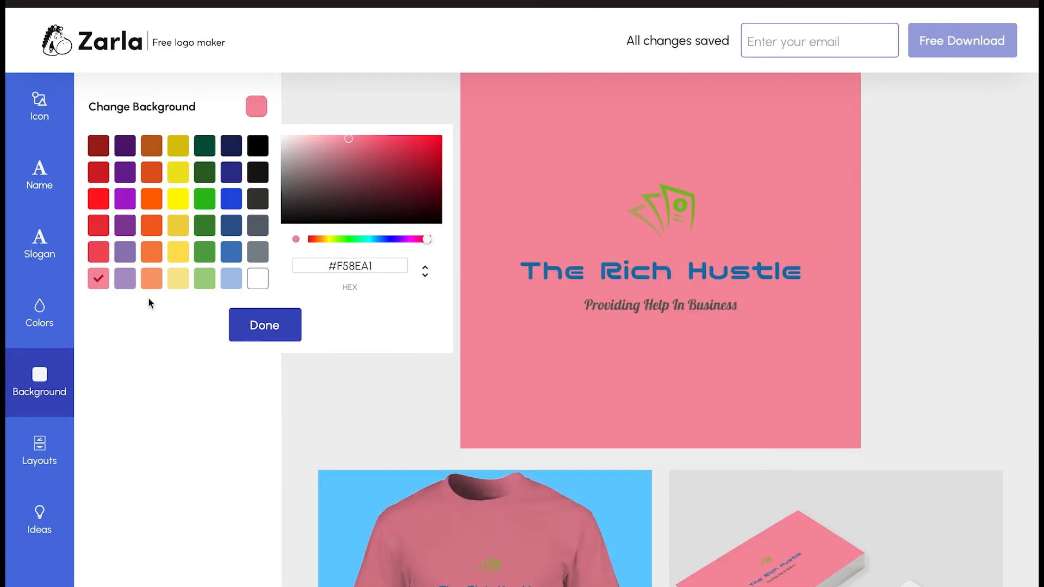
pyautogui.click(99, 200)
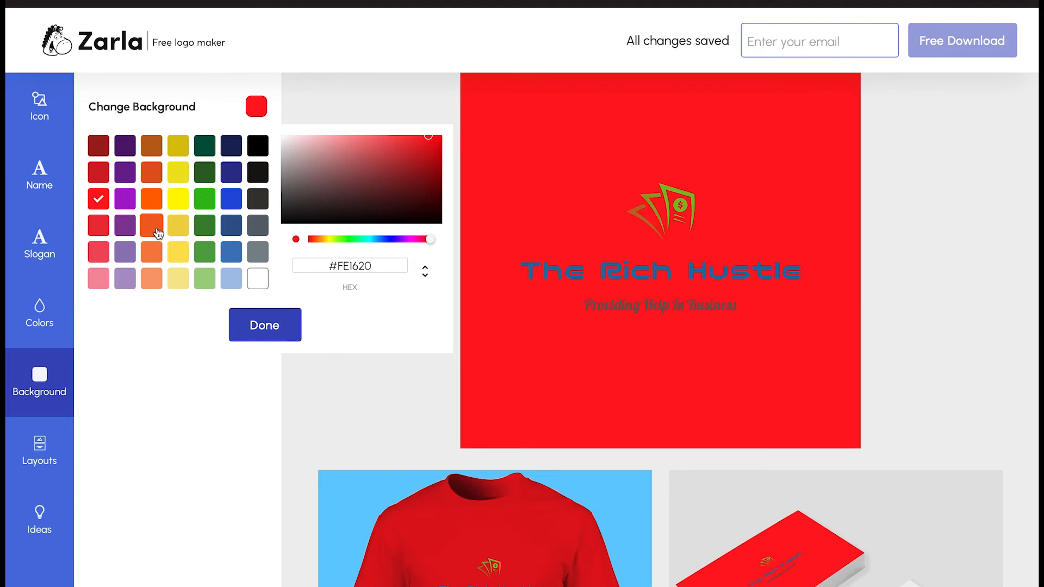
pyautogui.click(257, 251)
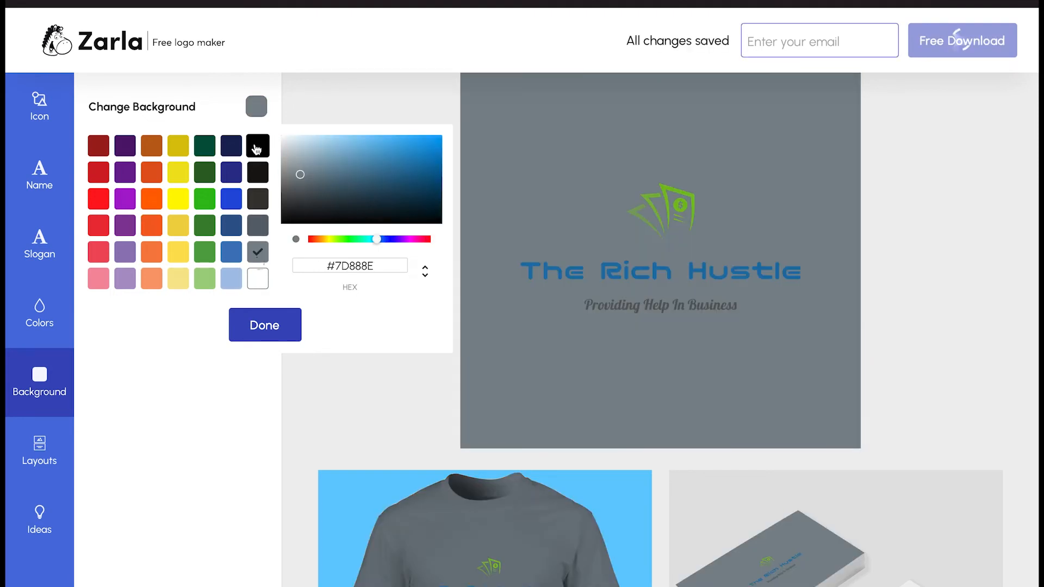
pyautogui.click(261, 279)
pyautogui.click(267, 332)
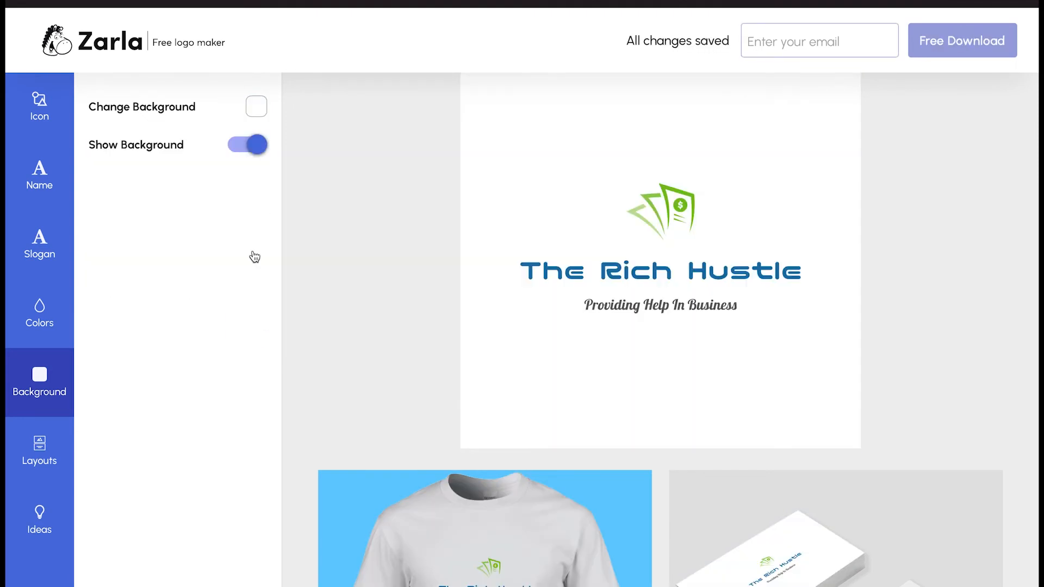
pyautogui.click(253, 144)
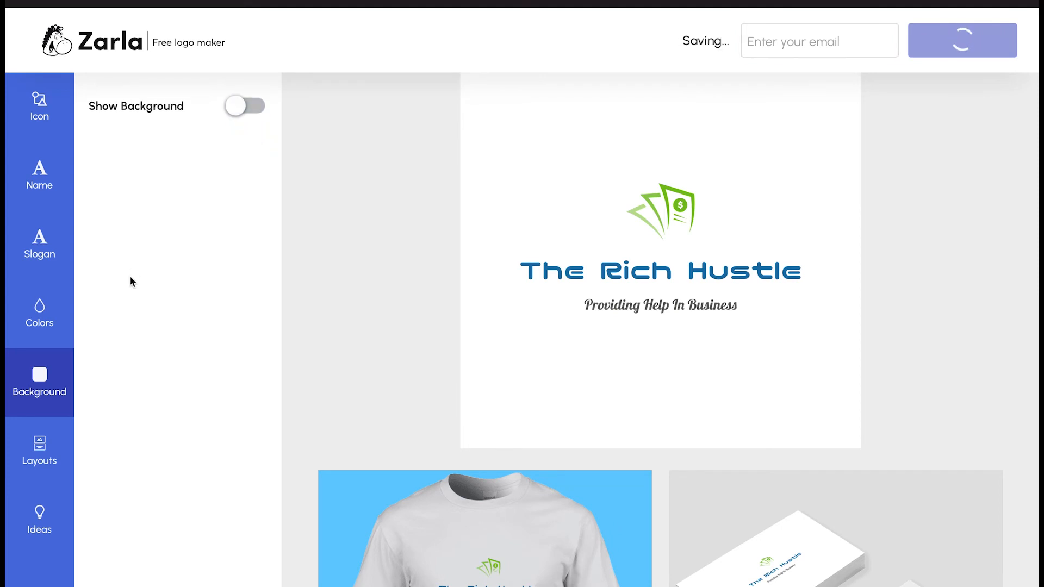
pyautogui.click(54, 466)
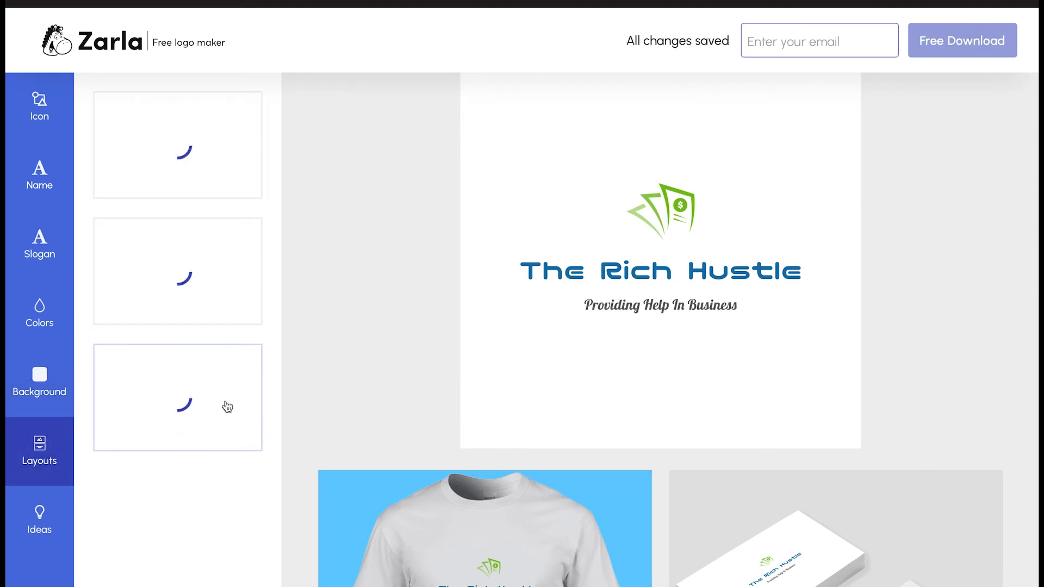
pyautogui.click(208, 276)
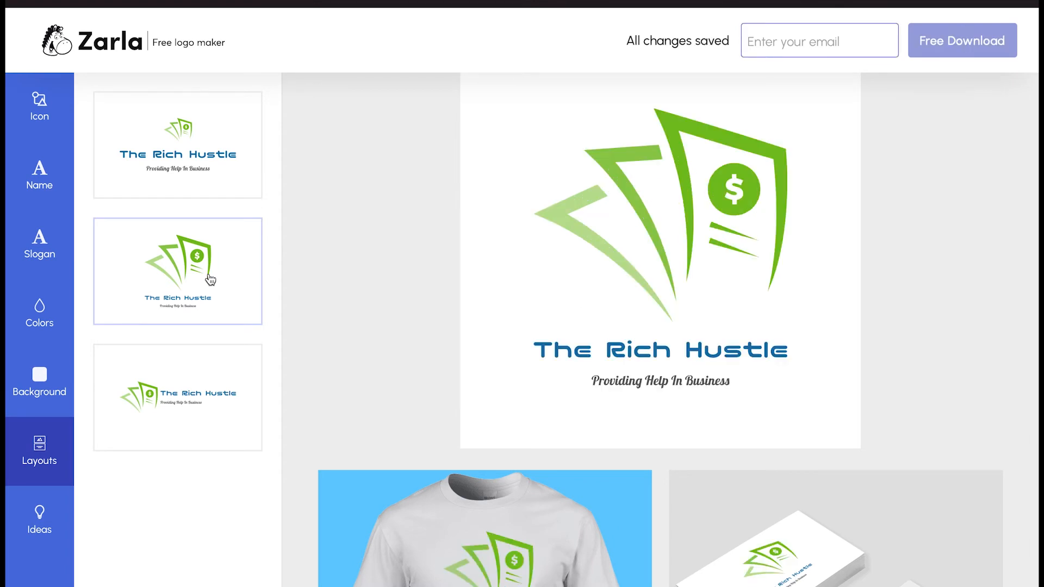
pyautogui.scroll(-3, 369, 418)
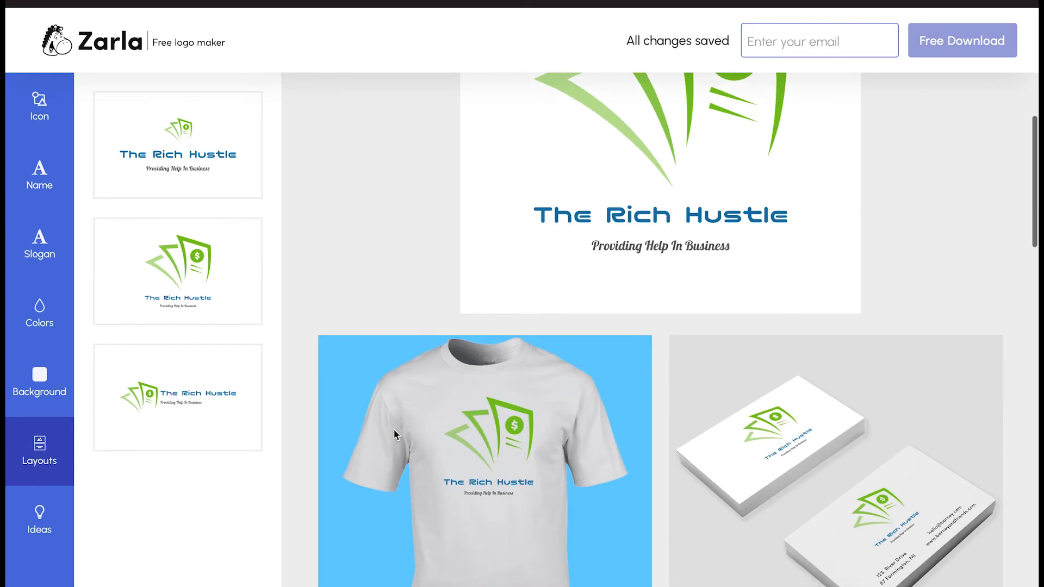
pyautogui.click(194, 428)
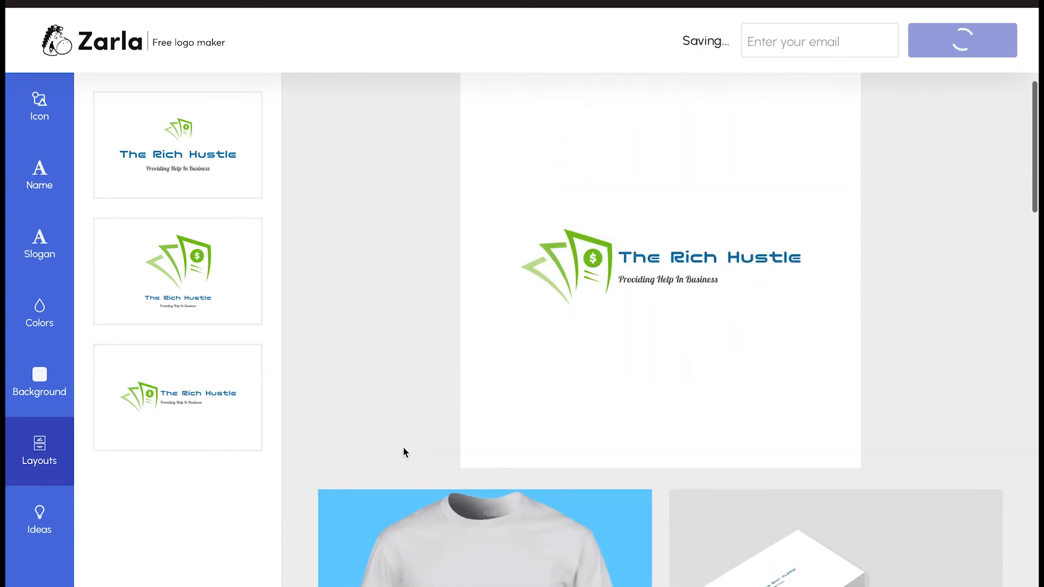
pyautogui.click(163, 182)
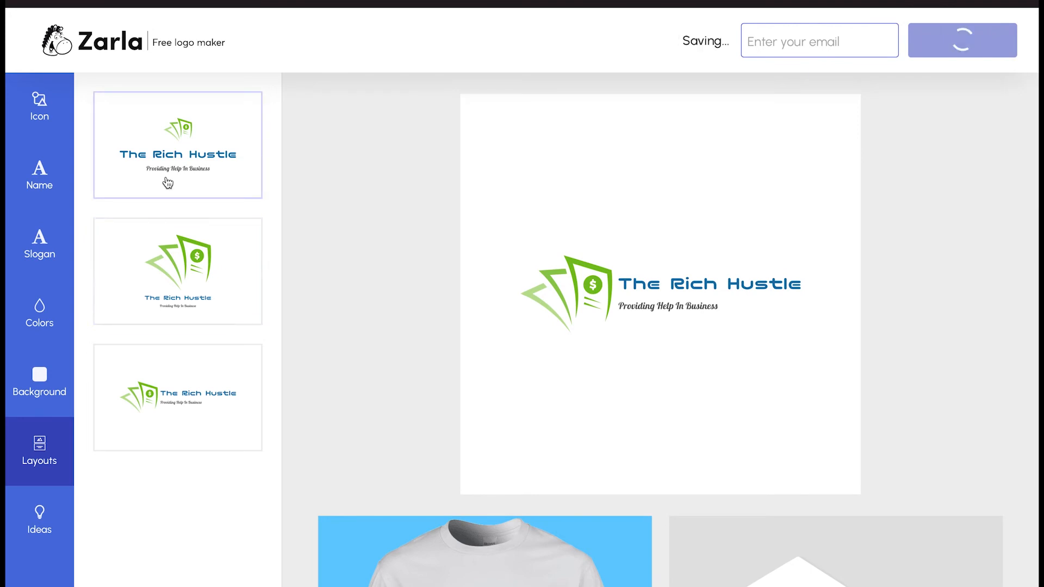
# Try the pink design ideas, then settle on the red two-figures layout beside the name
pyautogui.click(41, 521)
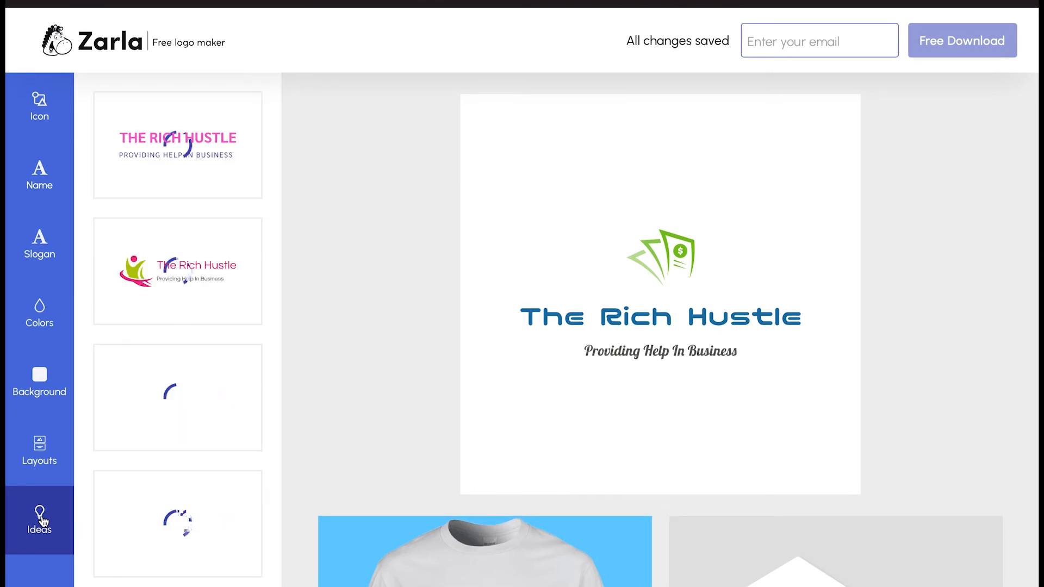
pyautogui.scroll(-3, 145, 449)
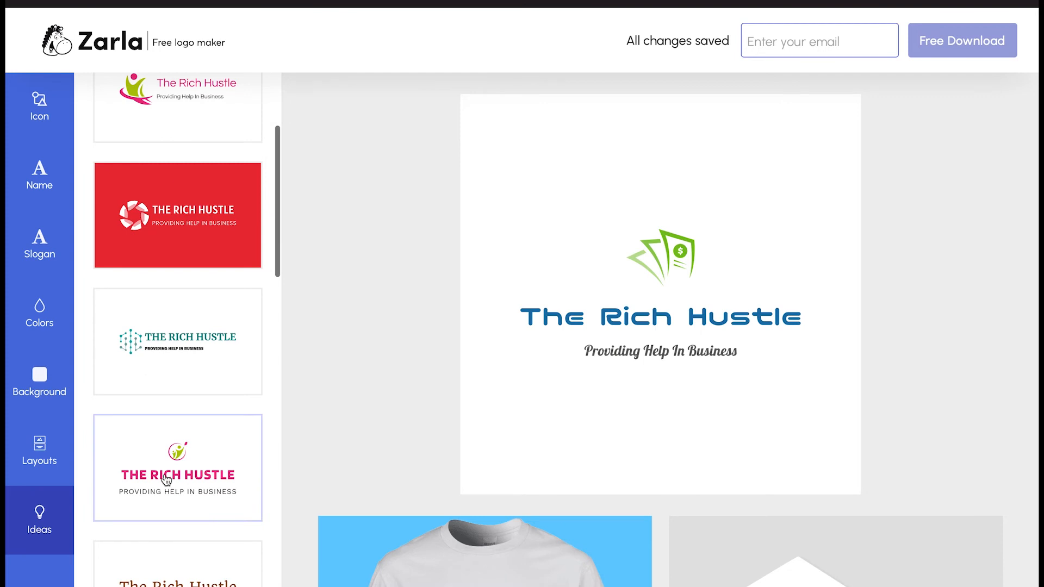
pyautogui.click(166, 478)
pyautogui.scroll(-9, 174, 496)
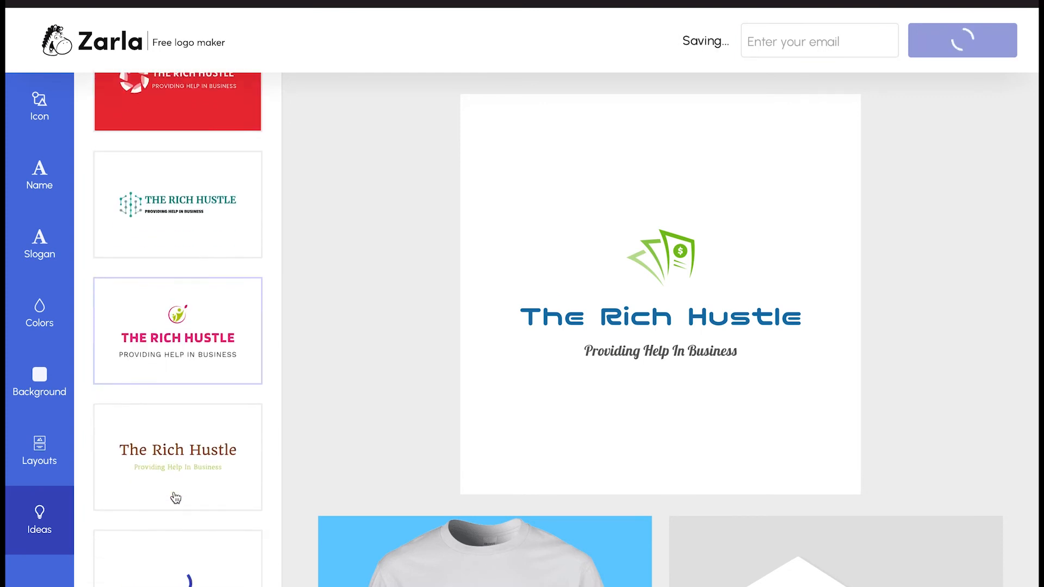
pyautogui.scroll(-3, 176, 498)
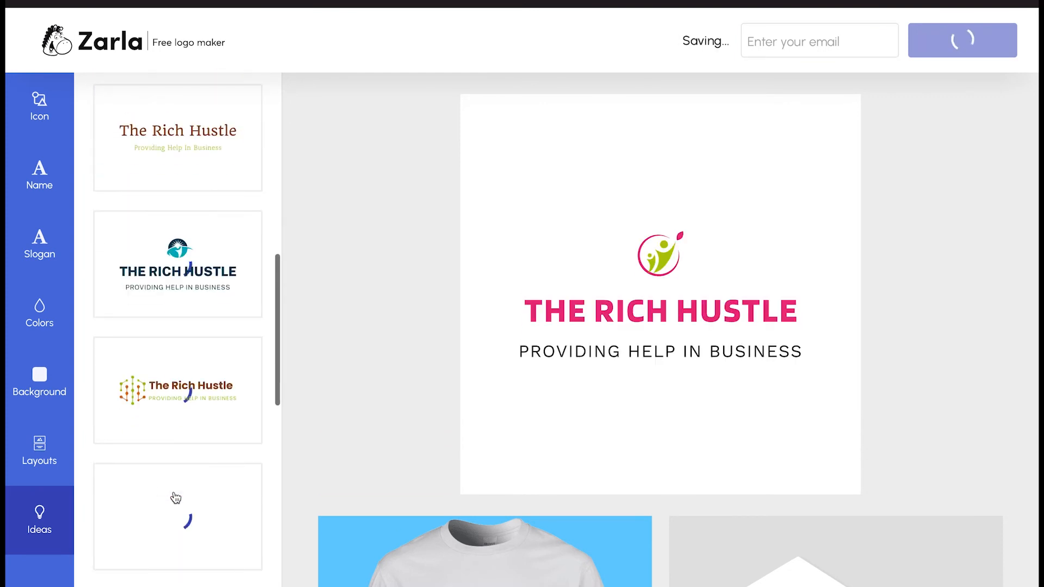
pyautogui.scroll(-3, 175, 496)
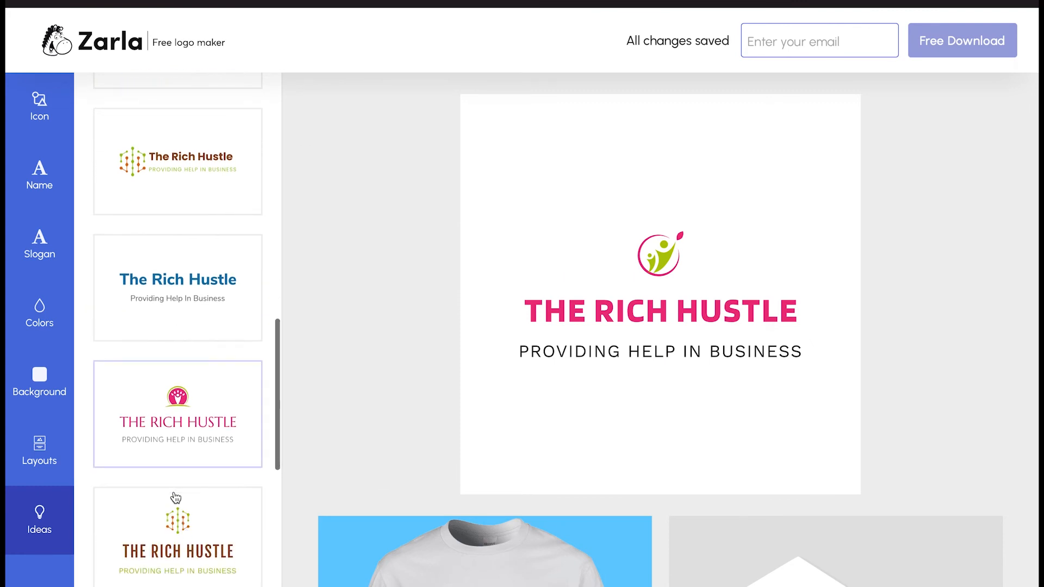
pyautogui.click(168, 424)
pyautogui.scroll(-1, 167, 424)
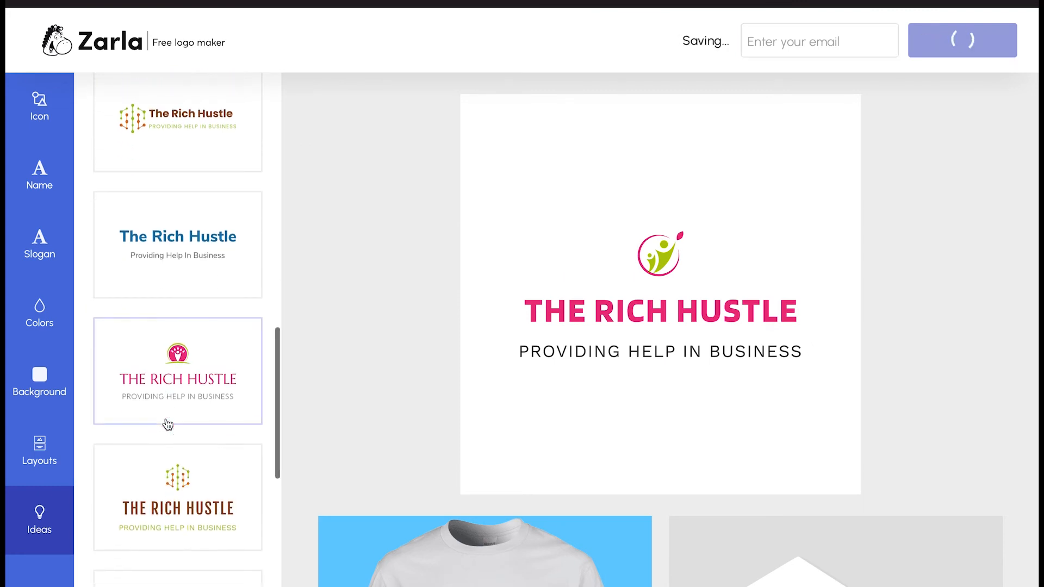
pyautogui.scroll(-5, 168, 425)
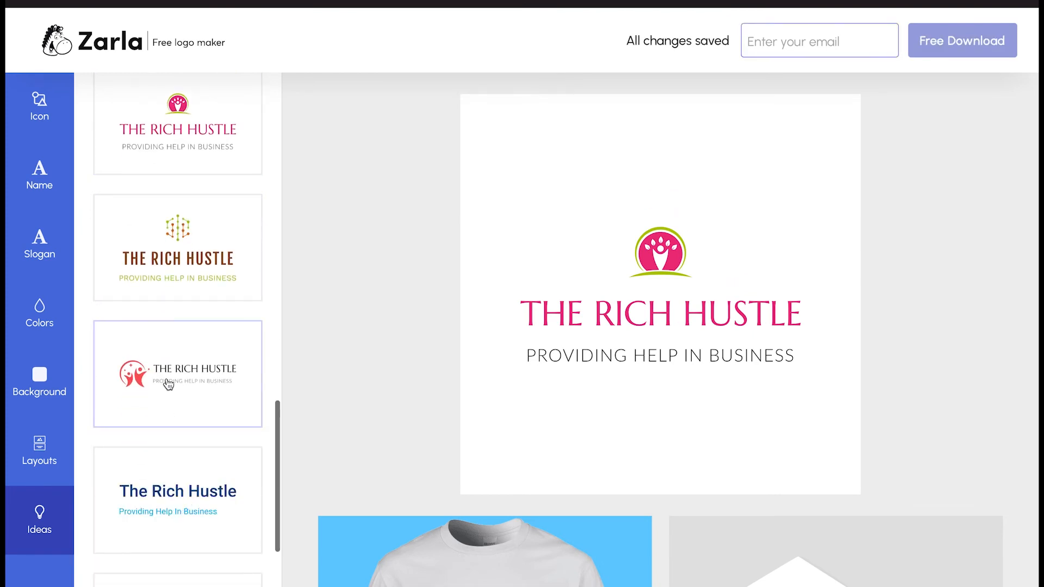
pyautogui.click(168, 384)
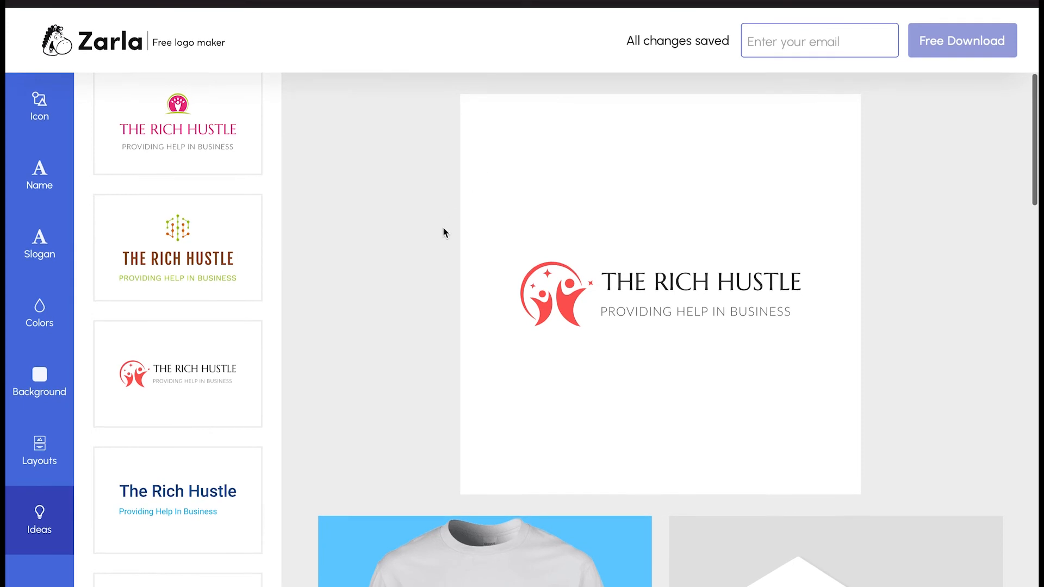
# Return to the Zarla home page to begin a new logo
pyautogui.click(51, 113)
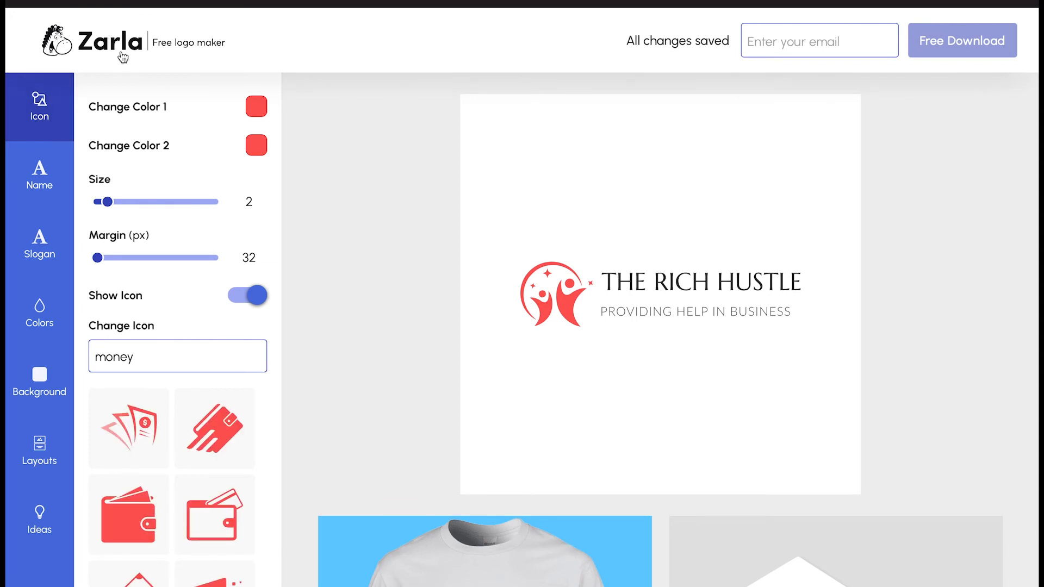
pyautogui.click(115, 49)
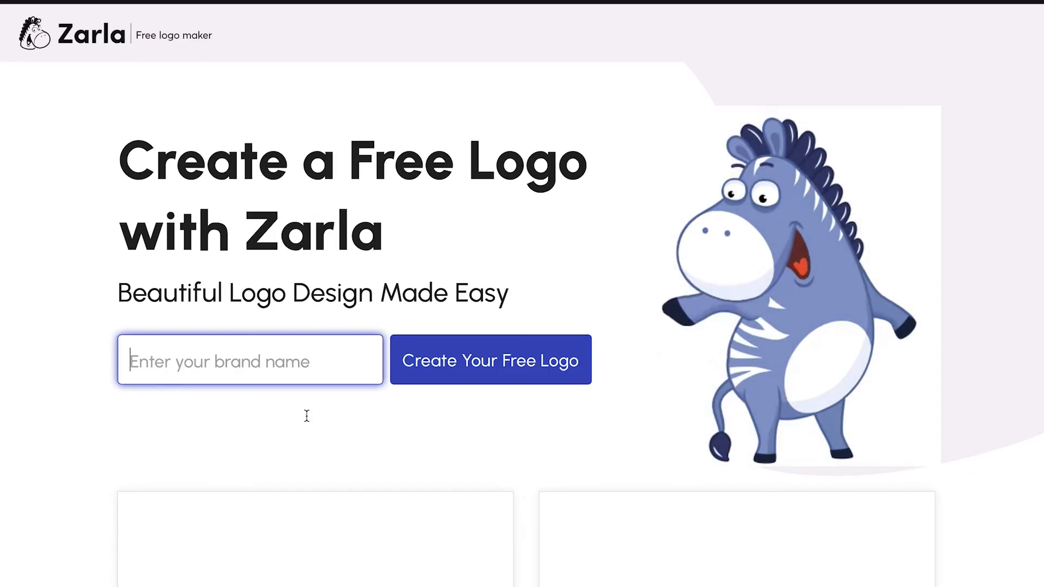
pyautogui.click(147, 361)
# Start a logo for 'Makeup Babes' with Bridal Makeup as the industry
pyautogui.write('Makeup Babes')
pyautogui.click(517, 361)
pyautogui.click(444, 305)
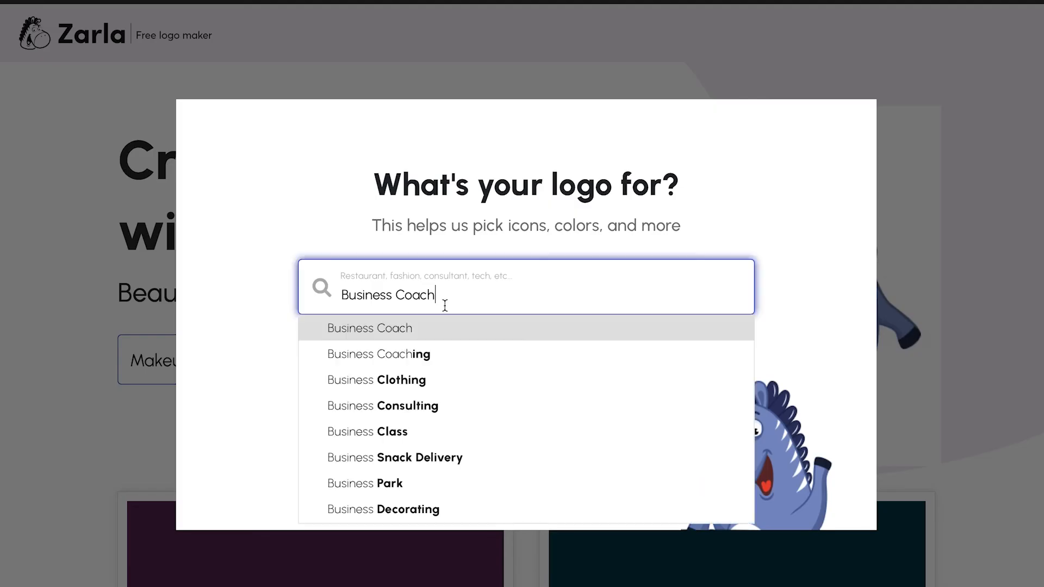
pyautogui.hotkey('ctrl', 'shift', 'Left')
pyautogui.hotkey('ctrl', 'shift', 'Left')
pyautogui.write('Makeup A')
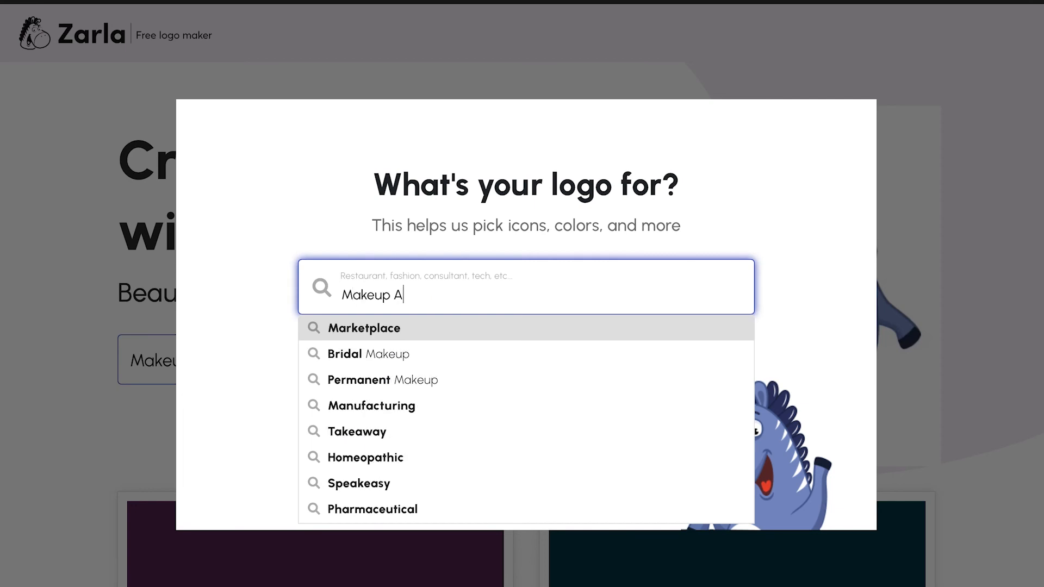
pyautogui.write('rt')
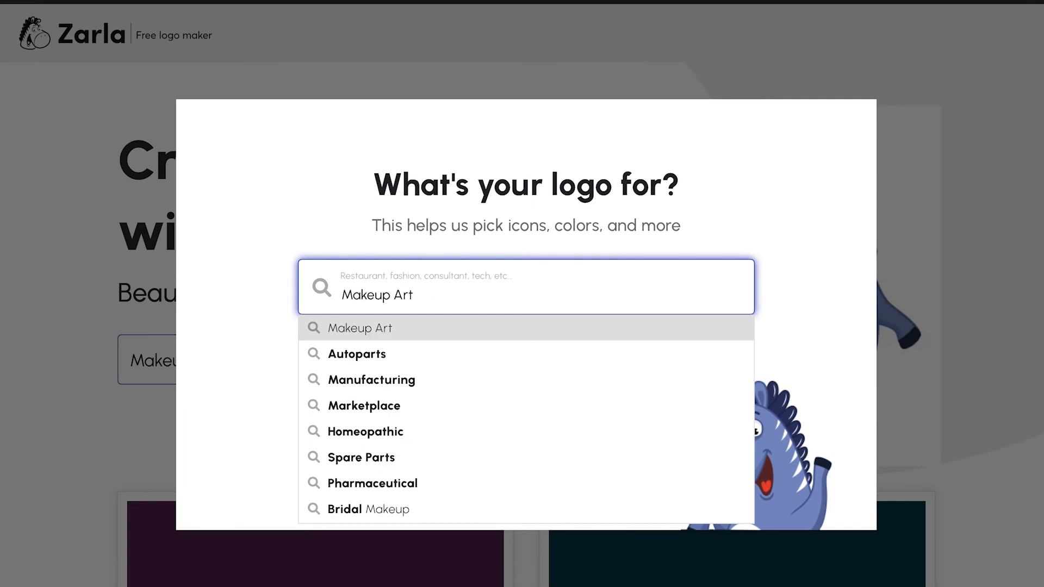
pyautogui.press('BackSpace')
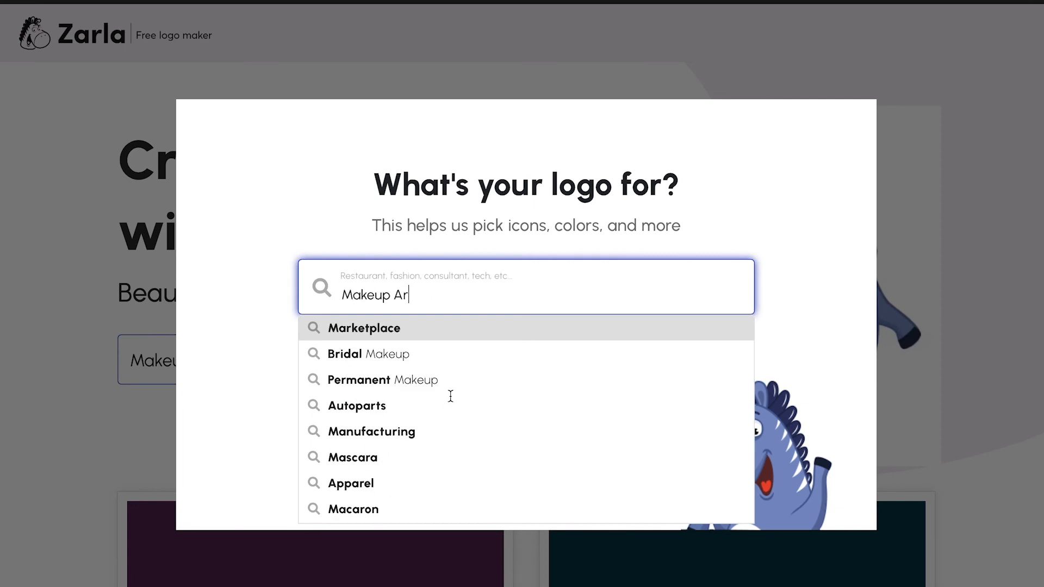
pyautogui.click(387, 366)
pyautogui.click(527, 360)
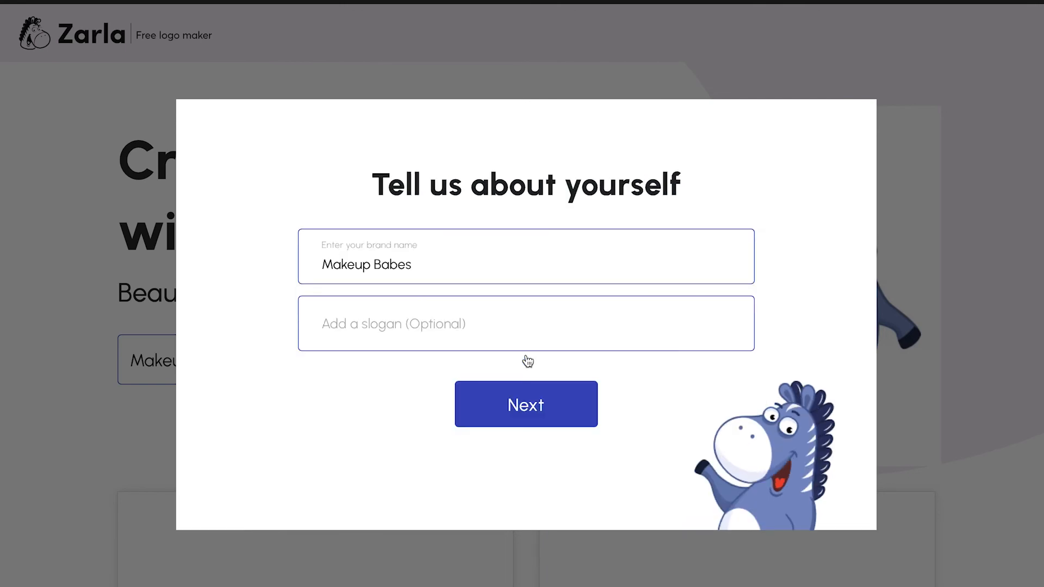
# Enter the slogan 'Making Your Day Special' and continue past the brand details
pyautogui.click(460, 325)
pyautogui.write('Slaying One')
pyautogui.write('Fce')
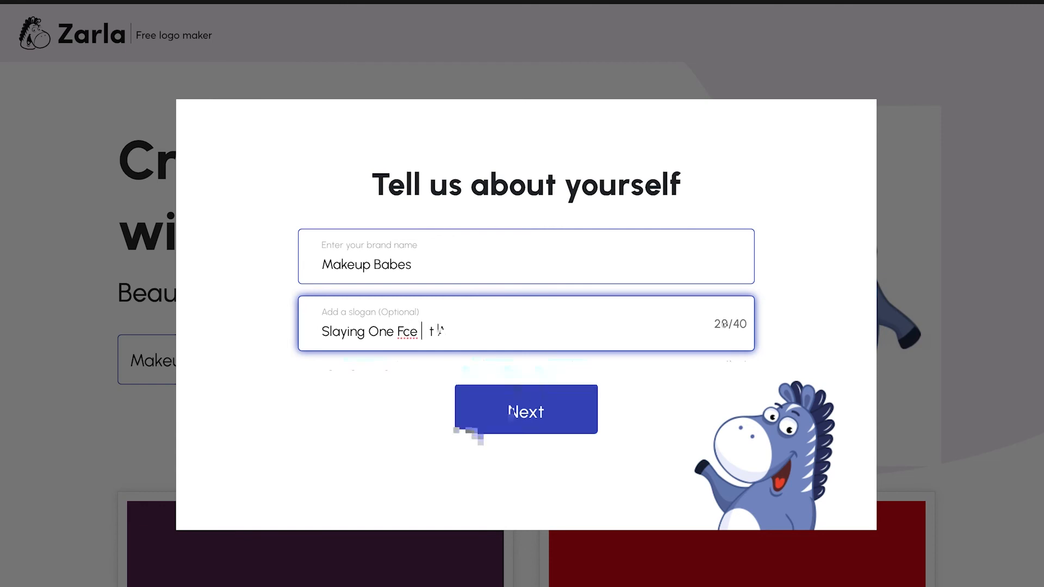
pyautogui.press('BackSpace')
pyautogui.press('BackSpace')
pyautogui.press('BackSpace')
pyautogui.press('BackSpace')
pyautogui.press('BackSpace')
pyautogui.press('BackSpace')
pyautogui.press('BackSpace')
pyautogui.press('BackSpace')
pyautogui.press('BackSpace')
pyautogui.press('BackSpace')
pyautogui.press('BackSpace')
pyautogui.press('BackSpace')
pyautogui.press('BackSpace')
pyautogui.press('BackSpace')
pyautogui.press('BackSpace')
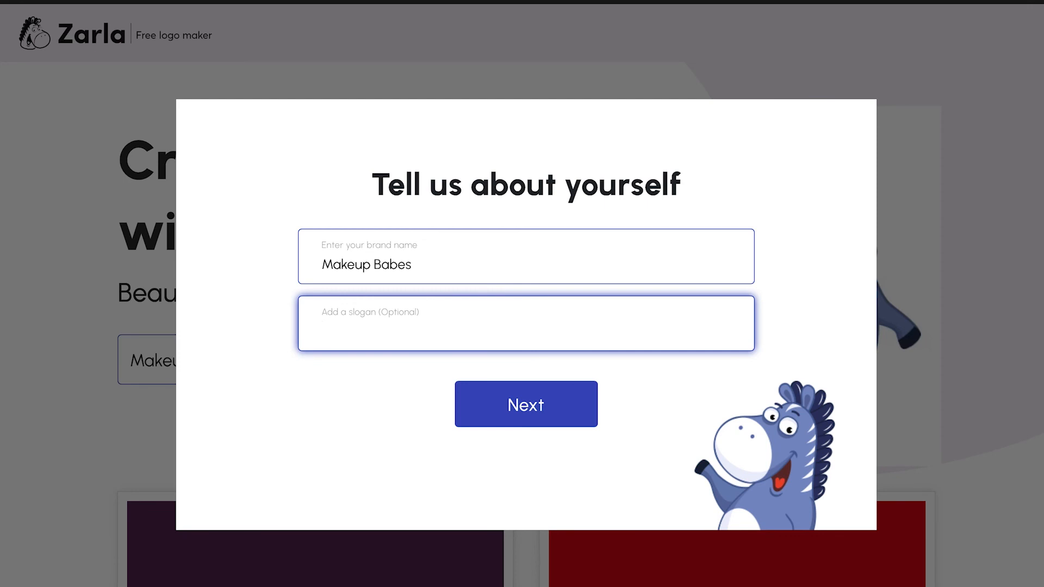
pyautogui.write('Making Your D')
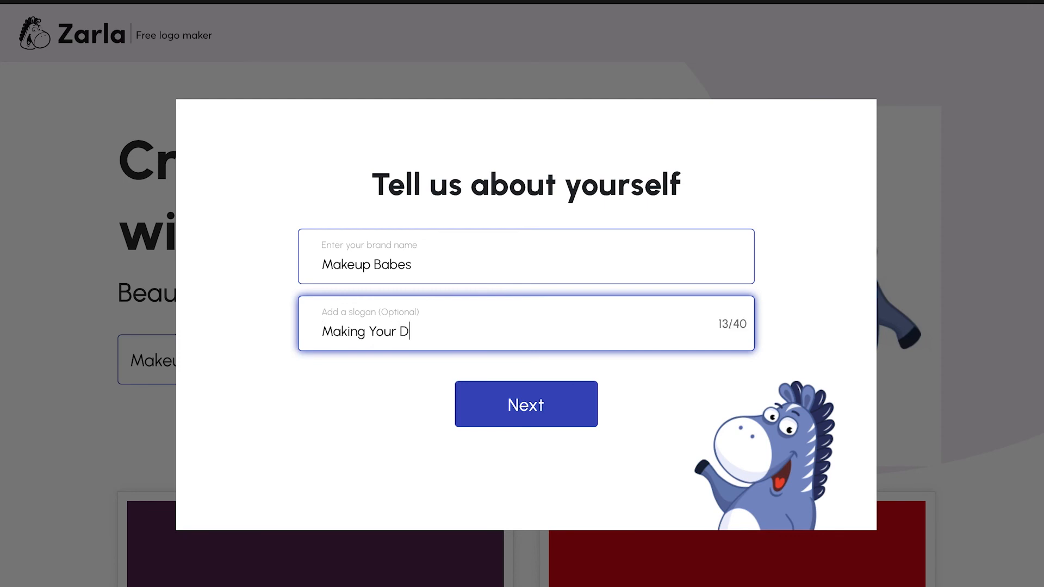
pyautogui.write('ay Extra')
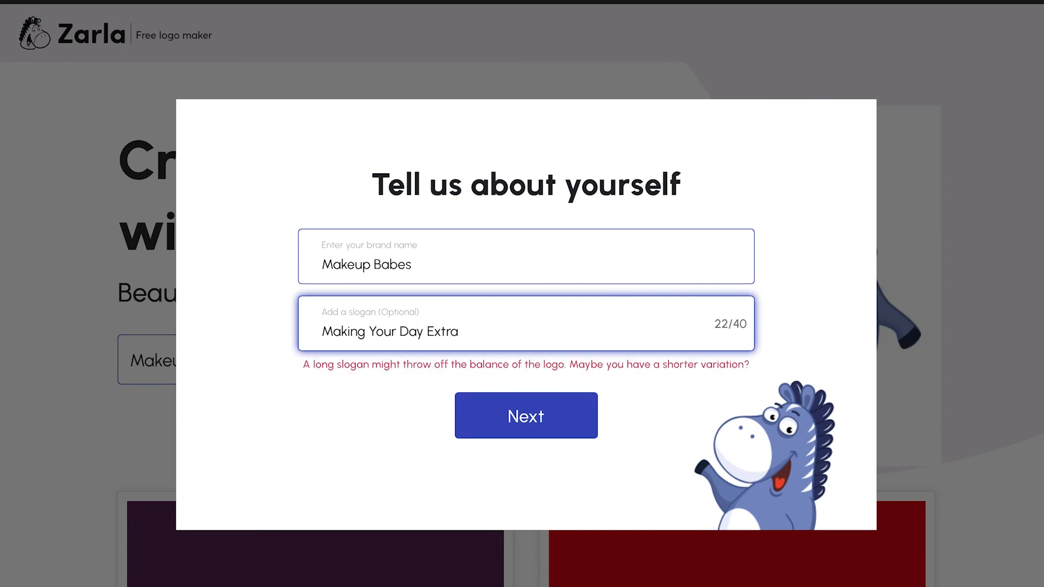
pyautogui.press('BackSpace')
pyautogui.press('BackSpace')
pyautogui.press('BackSpace')
pyautogui.press('BackSpace')
pyautogui.press('BackSpace')
pyautogui.write('Special')
pyautogui.click(542, 435)
# Answer 'I sell products' and 'Choose icons for me', then pick the black Makeup Babes logo to customize
pyautogui.click(406, 371)
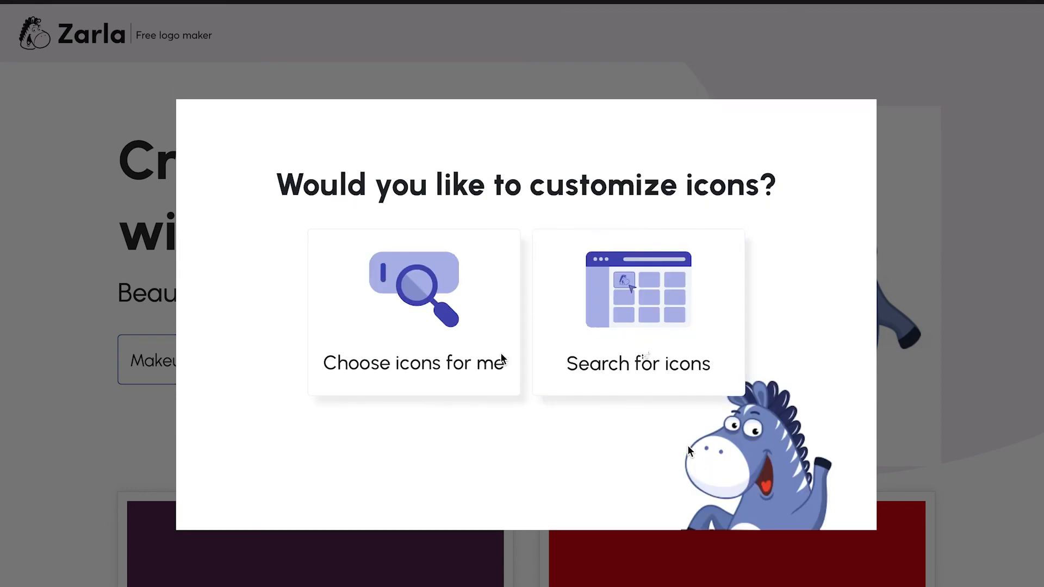
pyautogui.click(455, 337)
pyautogui.scroll(-10, 586, 436)
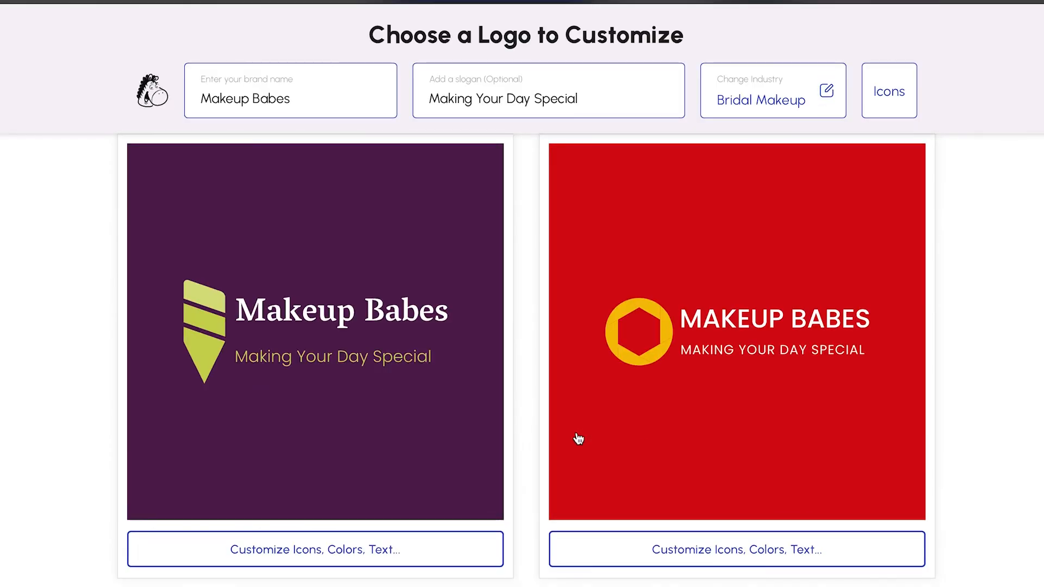
pyautogui.scroll(-10, 578, 422)
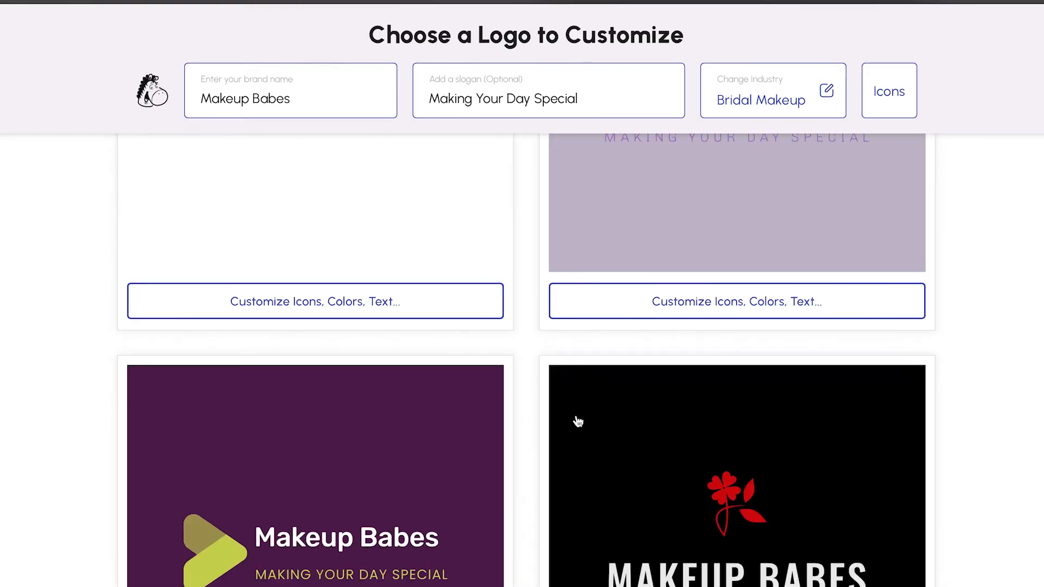
pyautogui.click(748, 322)
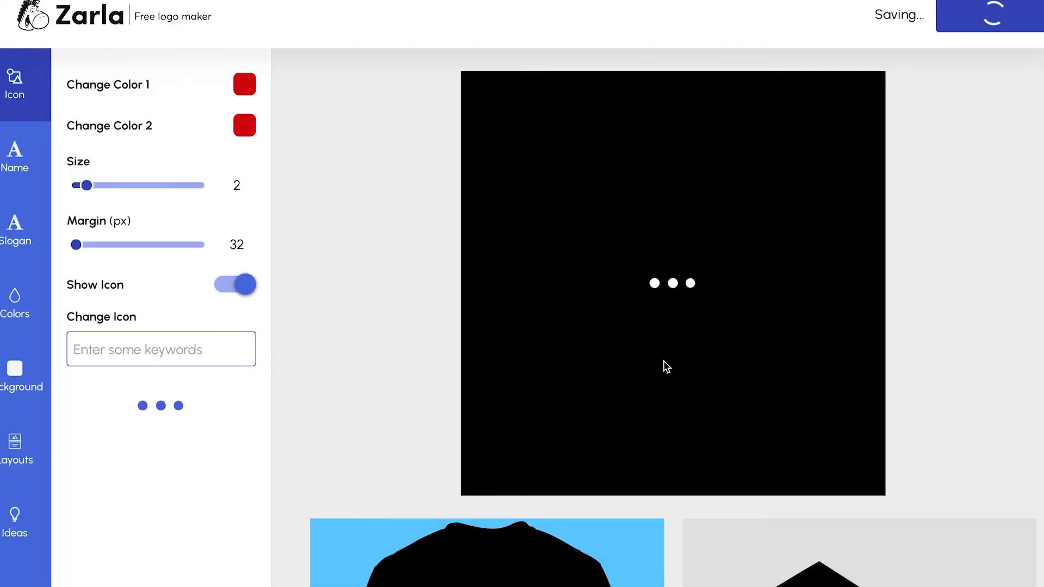
# Search icons for 'makeup', try the makeup-brushes icon, then switch to the red lips icon
pyautogui.click(156, 363)
pyautogui.write('makeup')
pyautogui.scroll(-1, 151, 478)
pyautogui.scroll(-3, 152, 479)
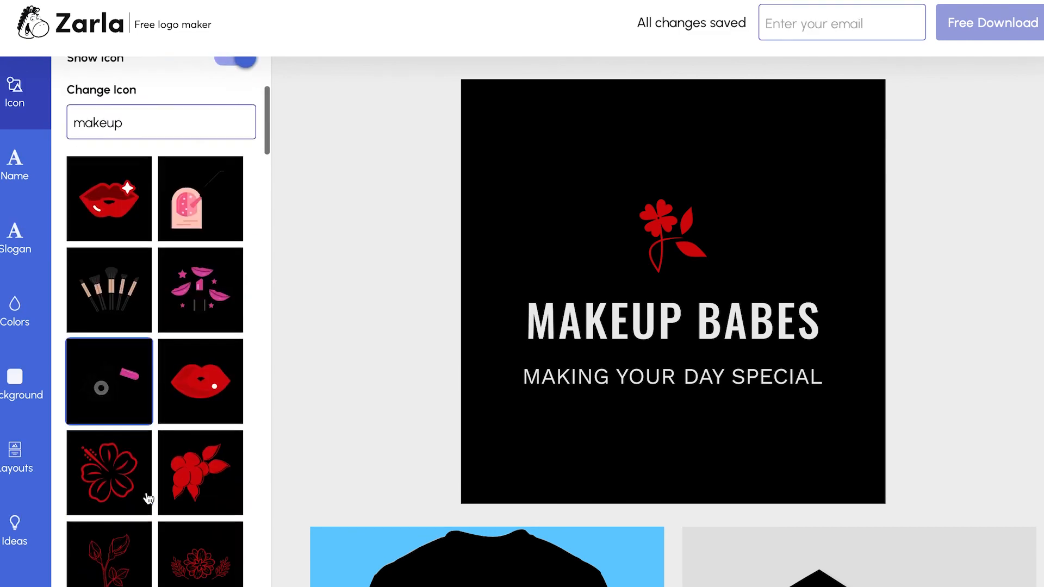
pyautogui.click(125, 308)
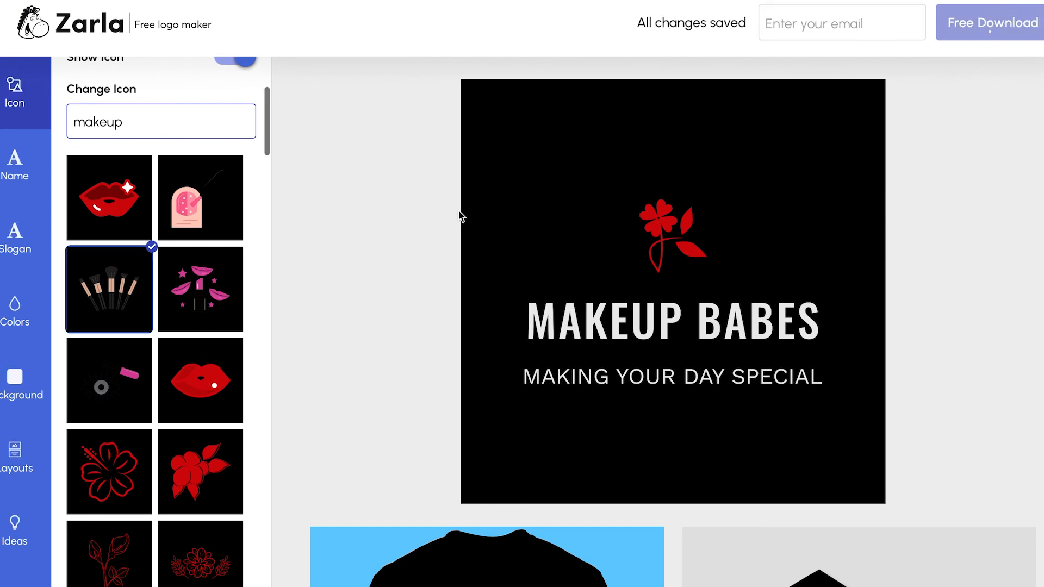
pyautogui.click(217, 403)
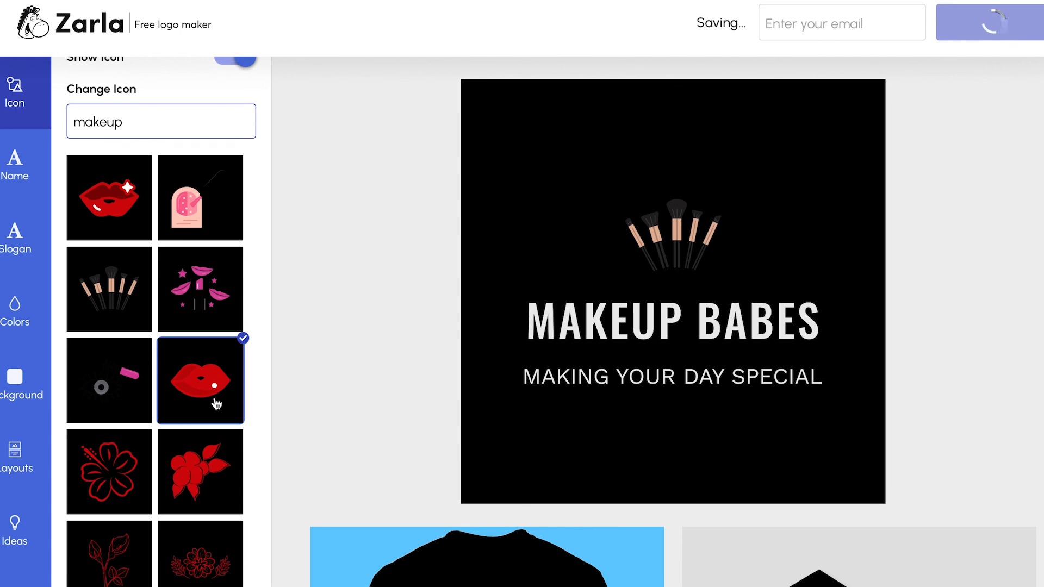
# Enter the delivery e-mail address, send the free Makeup Babes logo package, and dismiss the sent confirmation
pyautogui.click(791, 34)
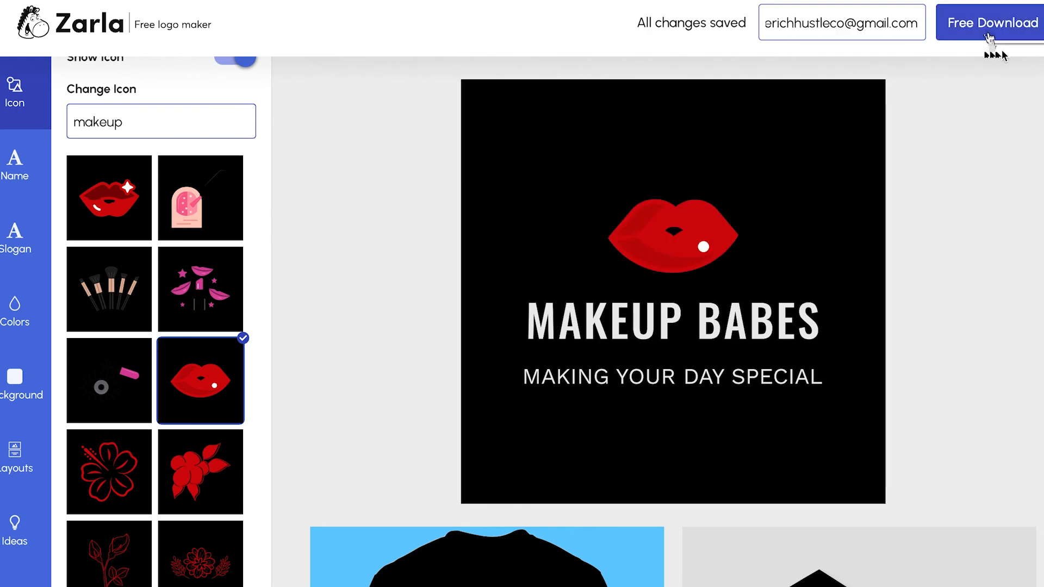
pyautogui.click(967, 27)
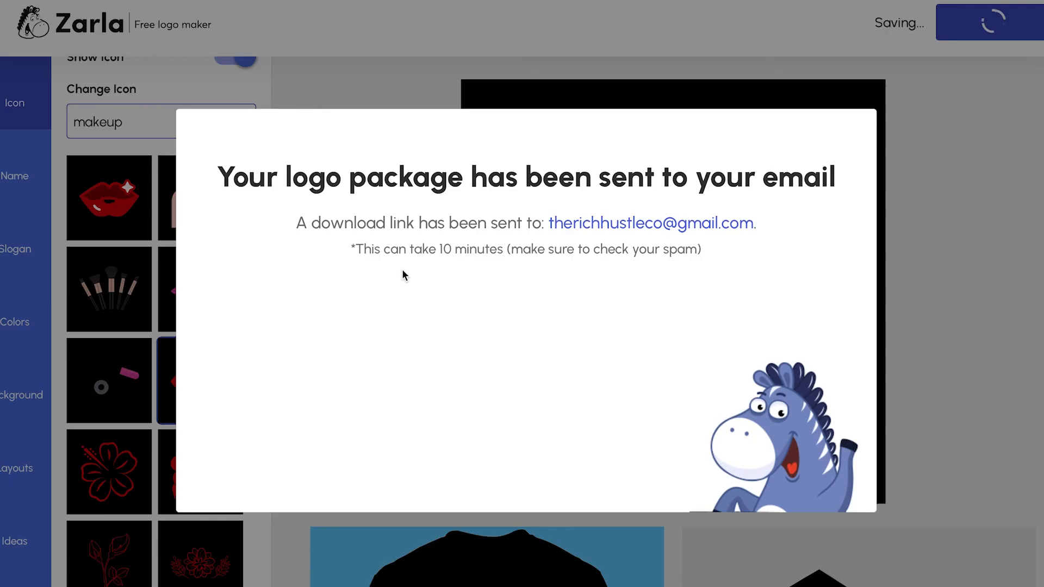
pyautogui.click(946, 152)
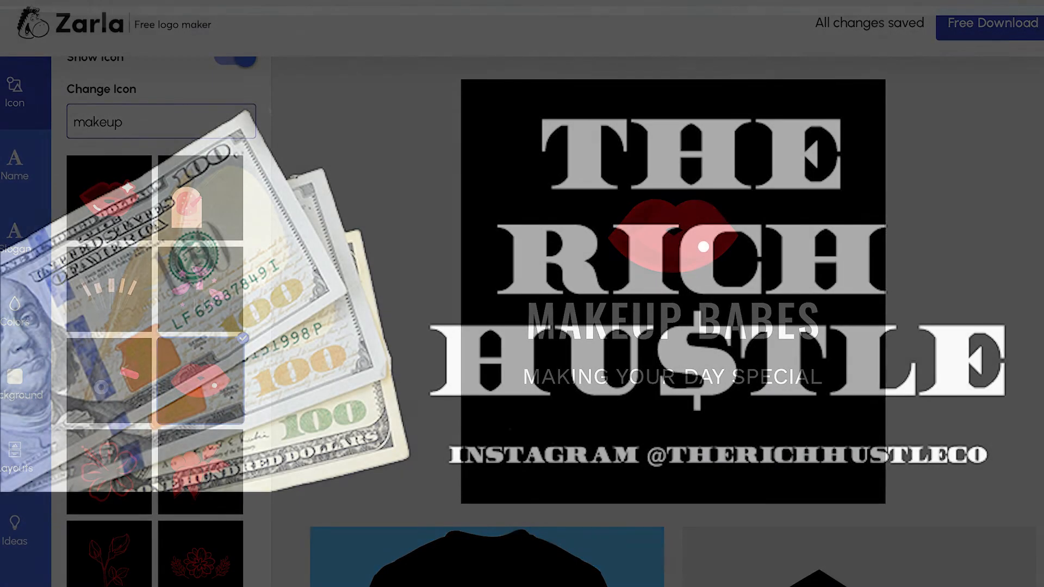